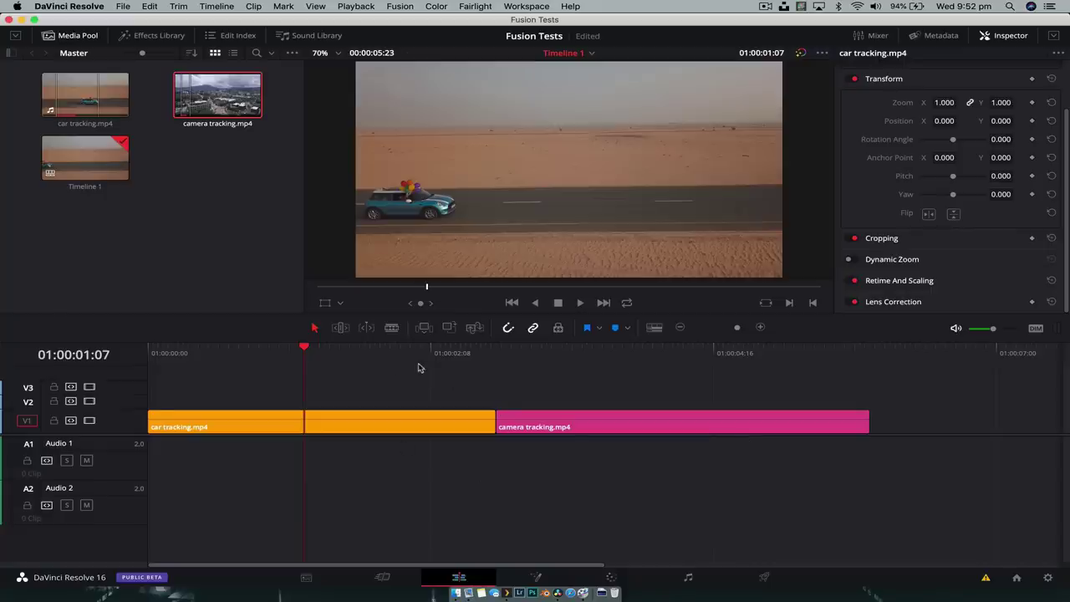
Step: Scrub the car clip to around 01:00:01:05 and select the car tracking clip on V1
drag(294, 353, 293, 382)
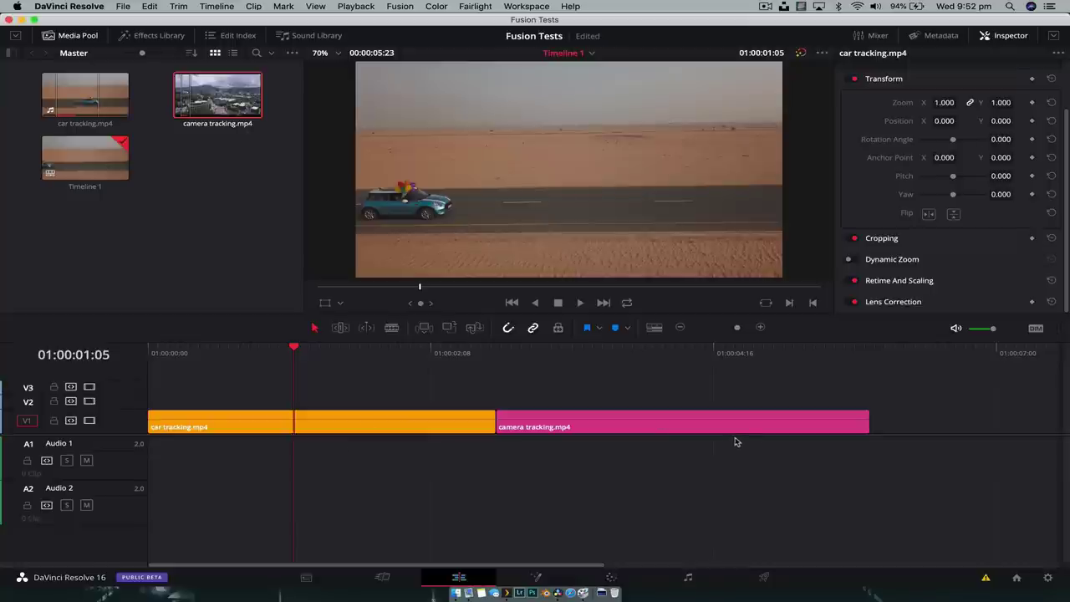
click(300, 425)
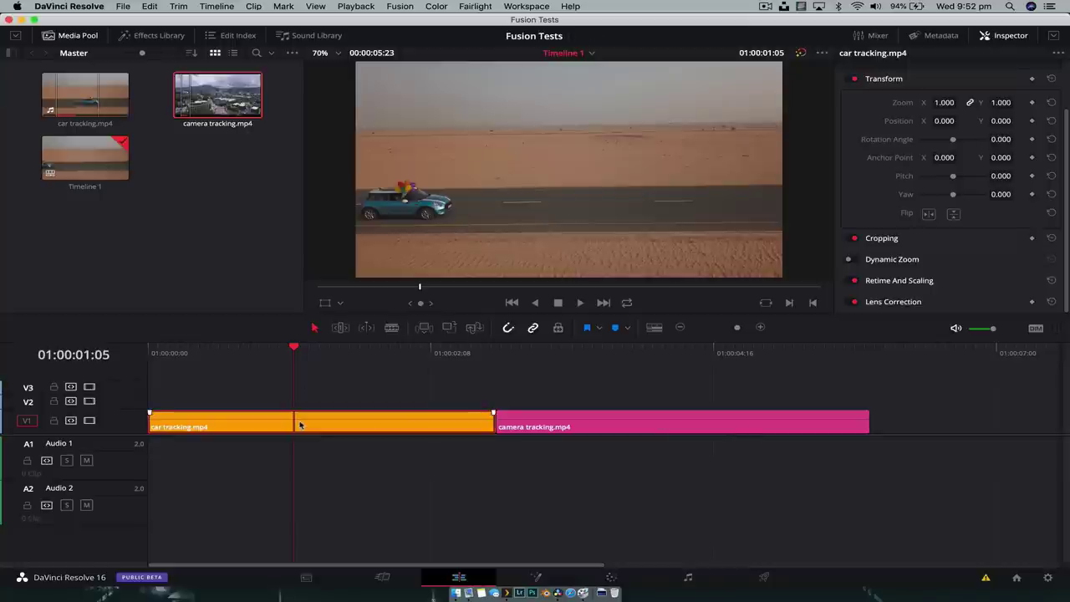
Step: Open the car clip in Fusion, lower the starting nodes, and enable Dual Viewer
click(535, 577)
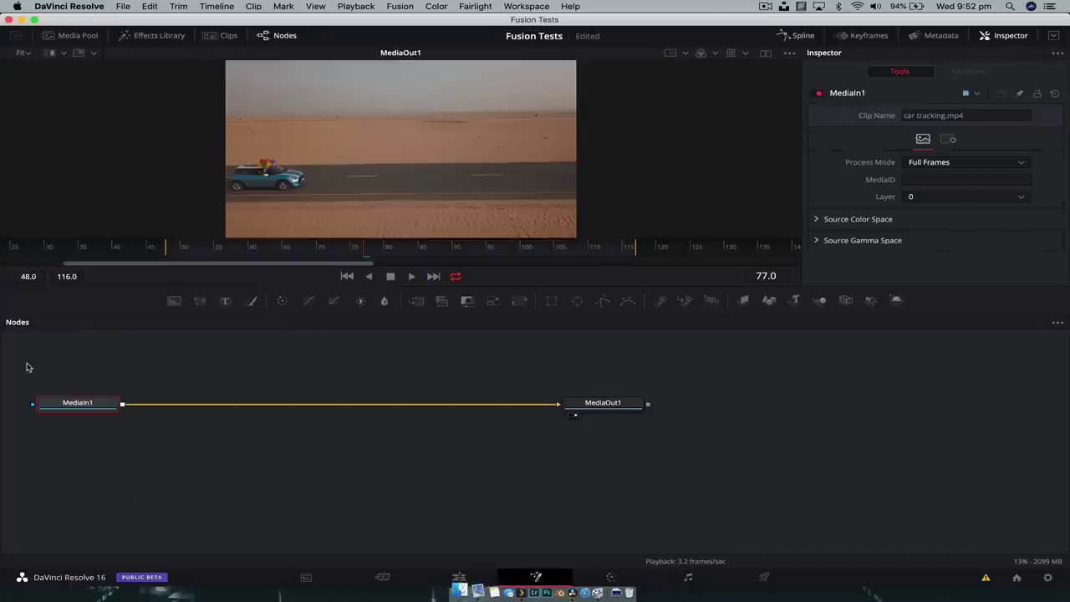
drag(92, 458, 678, 510)
click(767, 53)
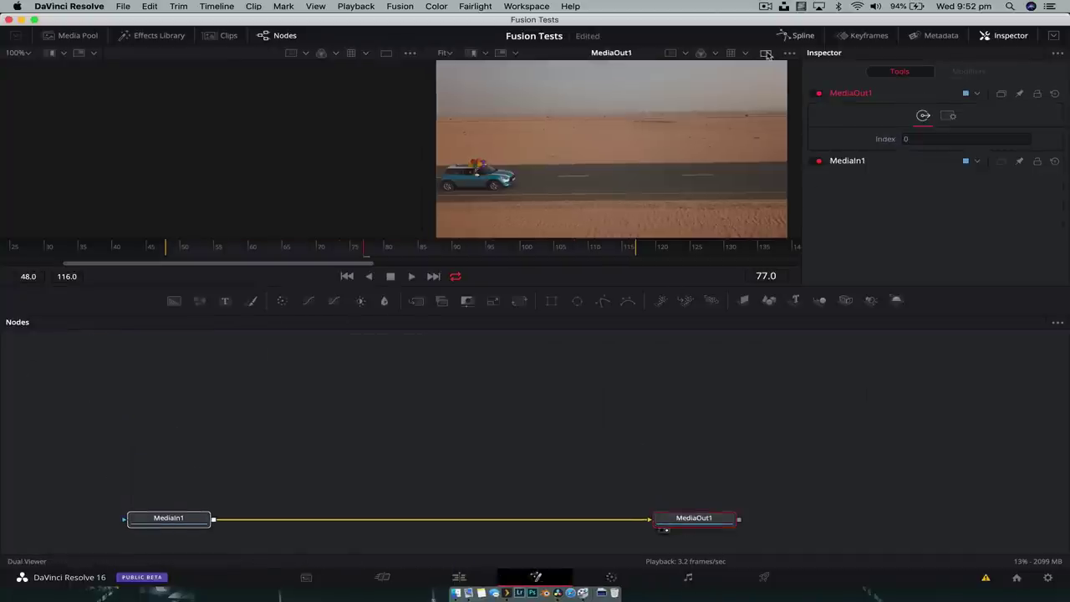
Step: Insert a Tracker node after MediaIn1 by searching 'track'
click(191, 516)
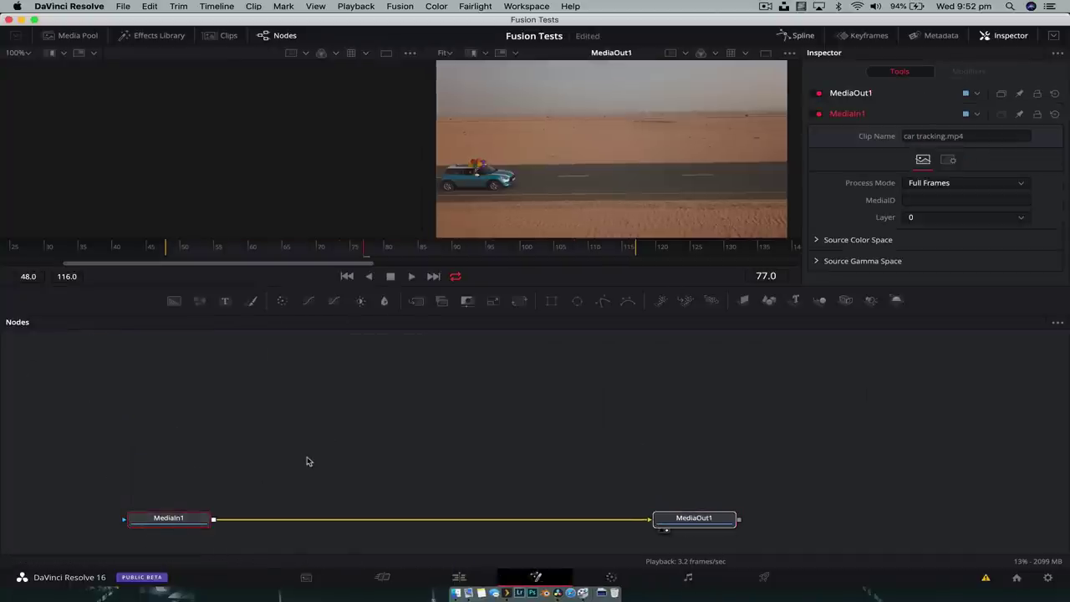
key(shift+space)
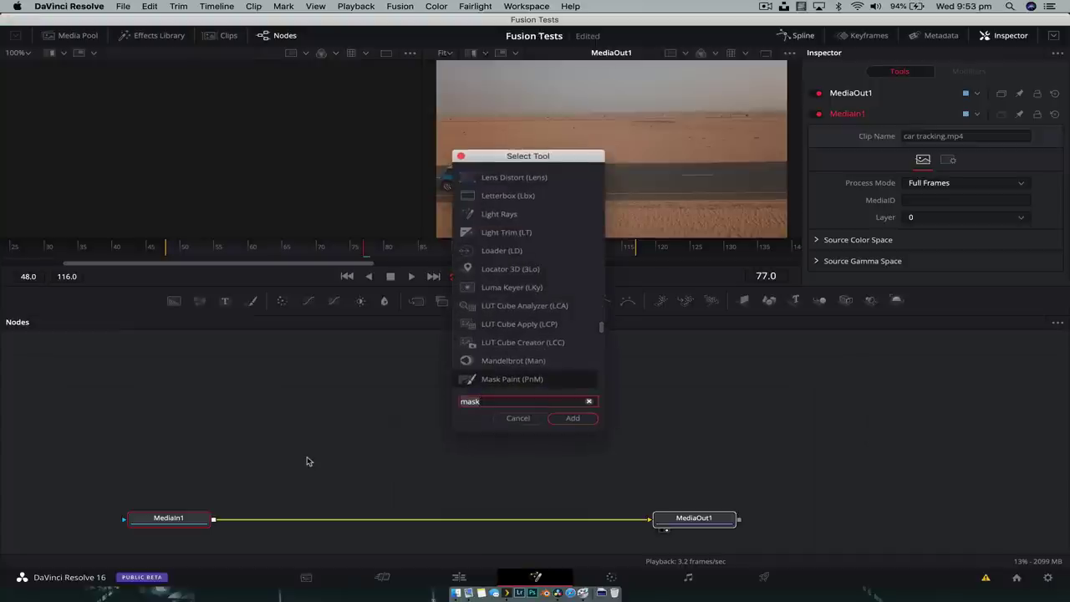
text(tt)
key(BackSpace)
text(rack)
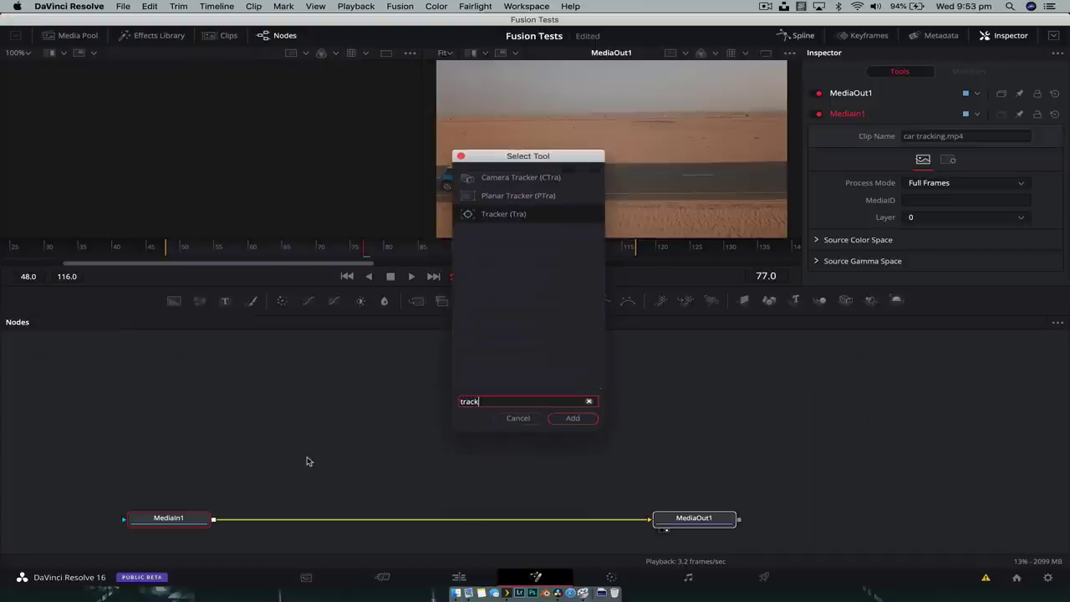
key(Return)
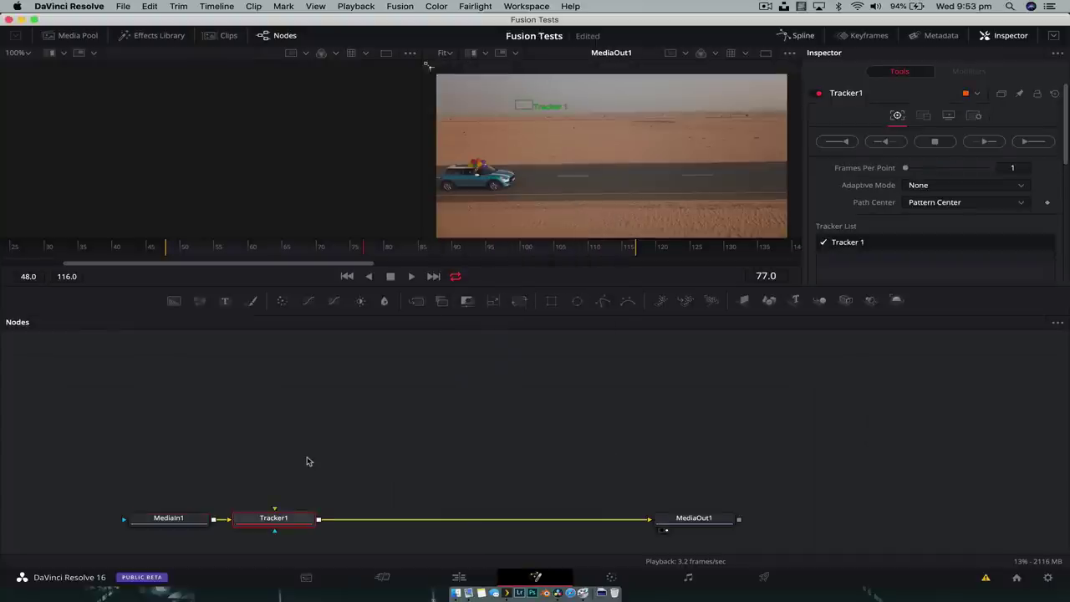
click(260, 483)
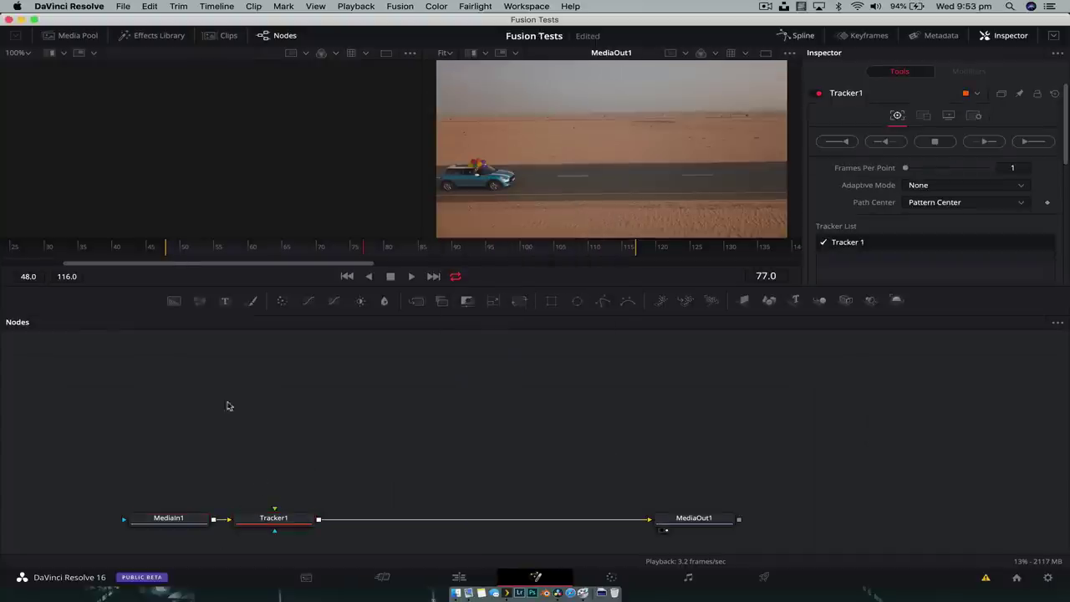
Step: Add a white Background node above the main chain and show it in the left viewer
click(174, 302)
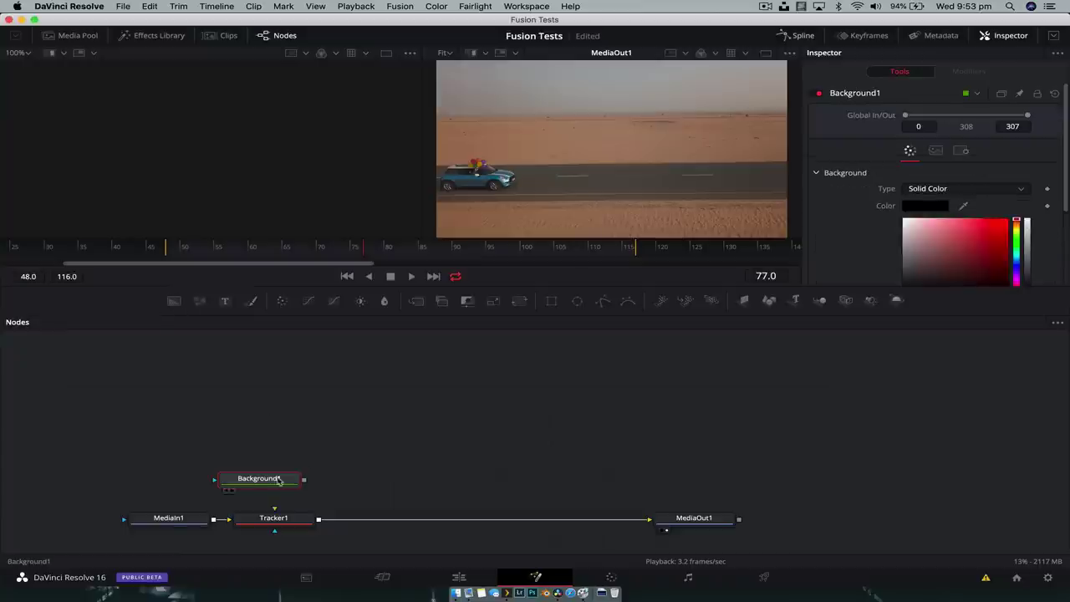
drag(251, 483, 328, 445)
drag(995, 233, 855, 210)
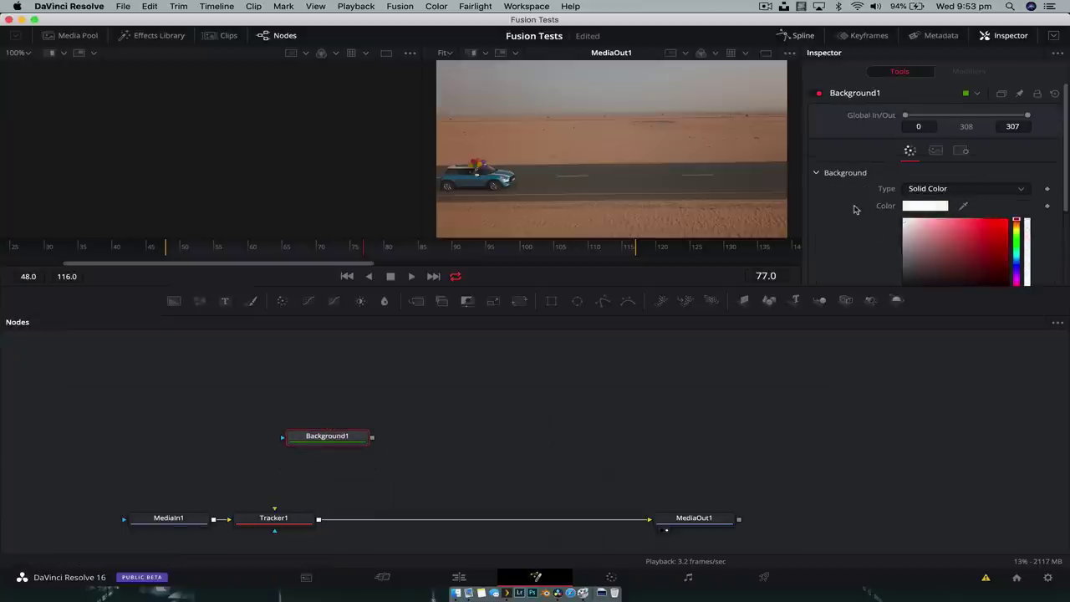
drag(328, 436, 276, 119)
mouse_move(341, 444)
mouse_down()
mouse_move(327, 463)
mouse_move(345, 453)
mouse_up()
Step: Attach a MaskPaint node to Background1 by searching 'mask'
key(shift+space)
text(mask)
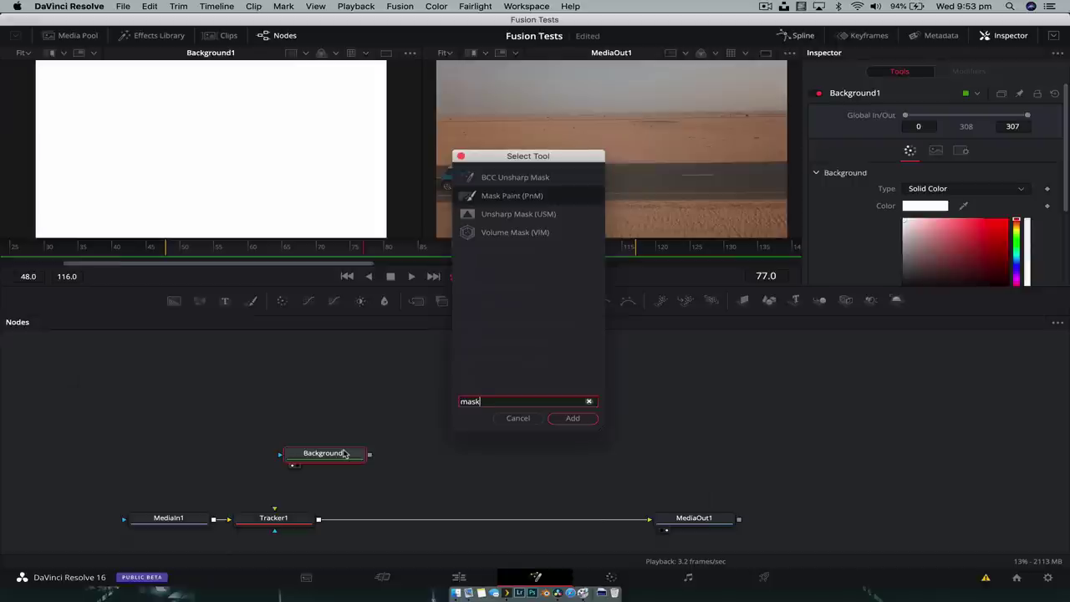
key(Return)
Step: Draw a three-point polyline callout rising from lower left with a short vertical tail
drag(309, 287, 310, 312)
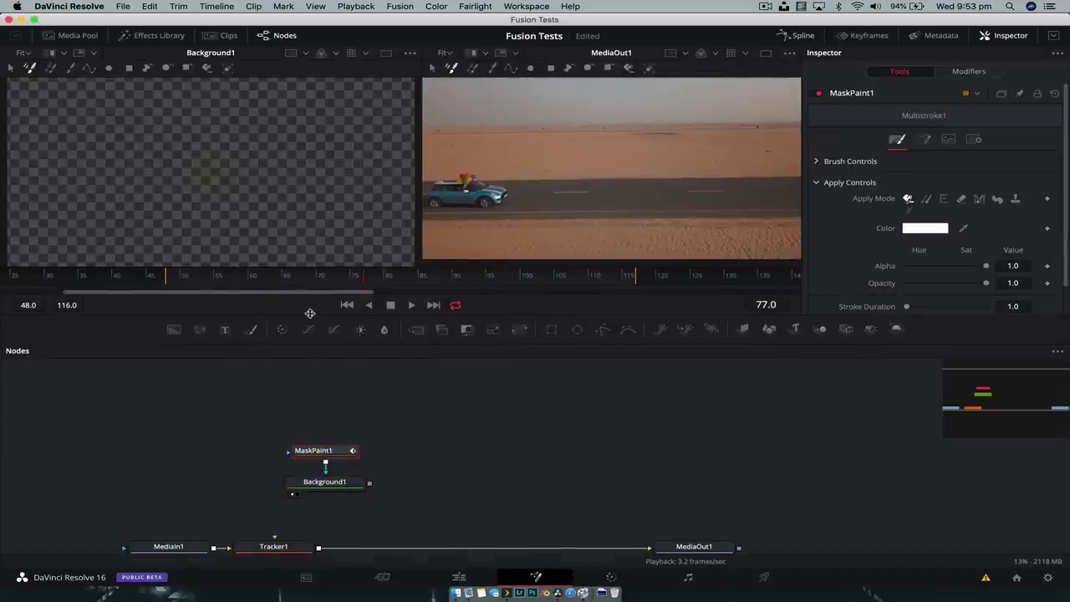
click(88, 68)
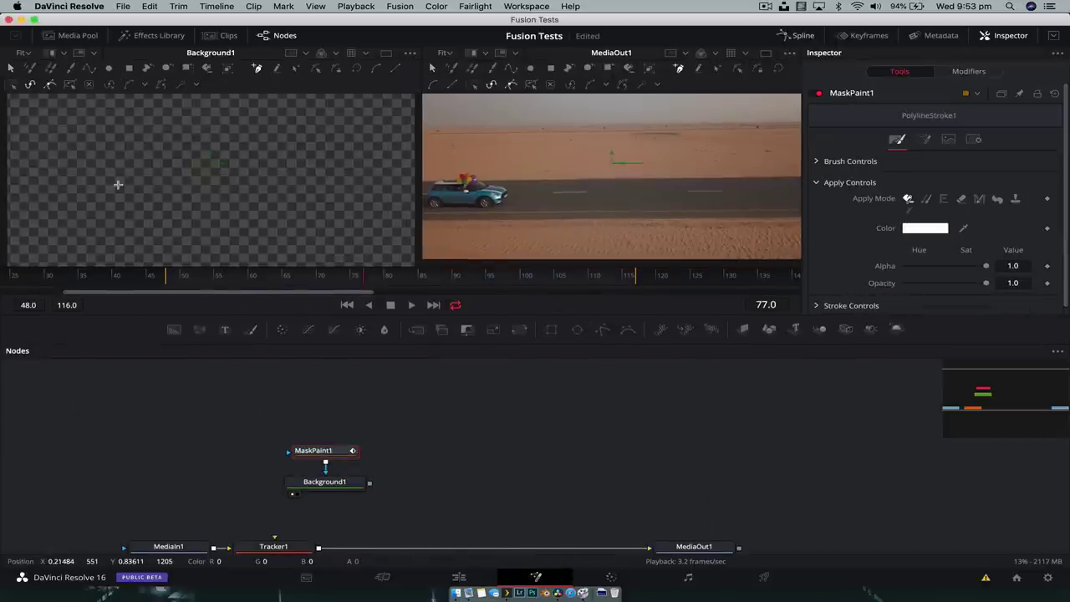
click(108, 234)
click(268, 145)
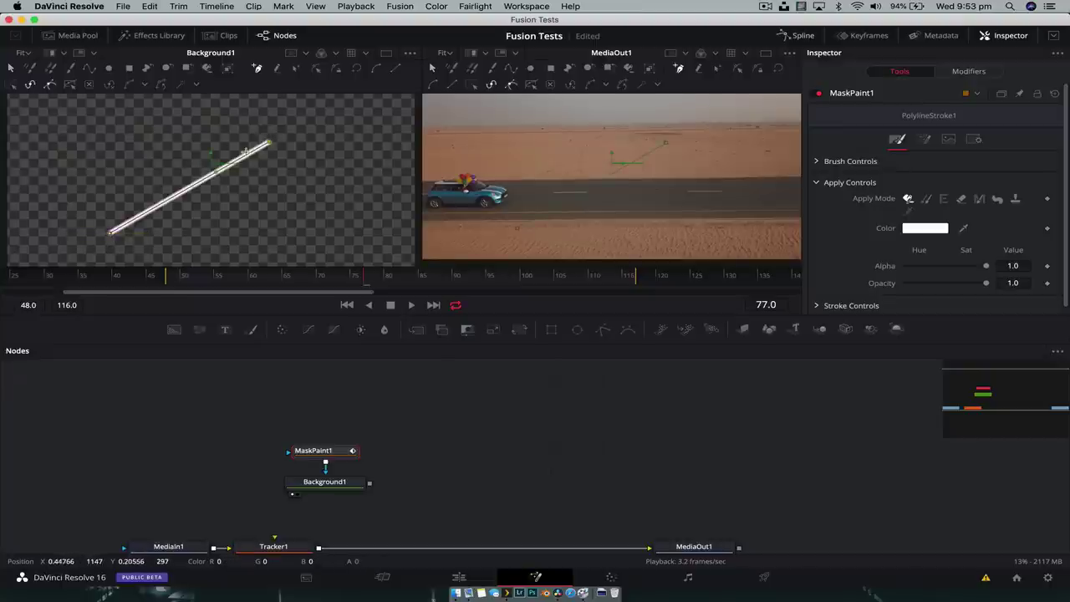
click(269, 126)
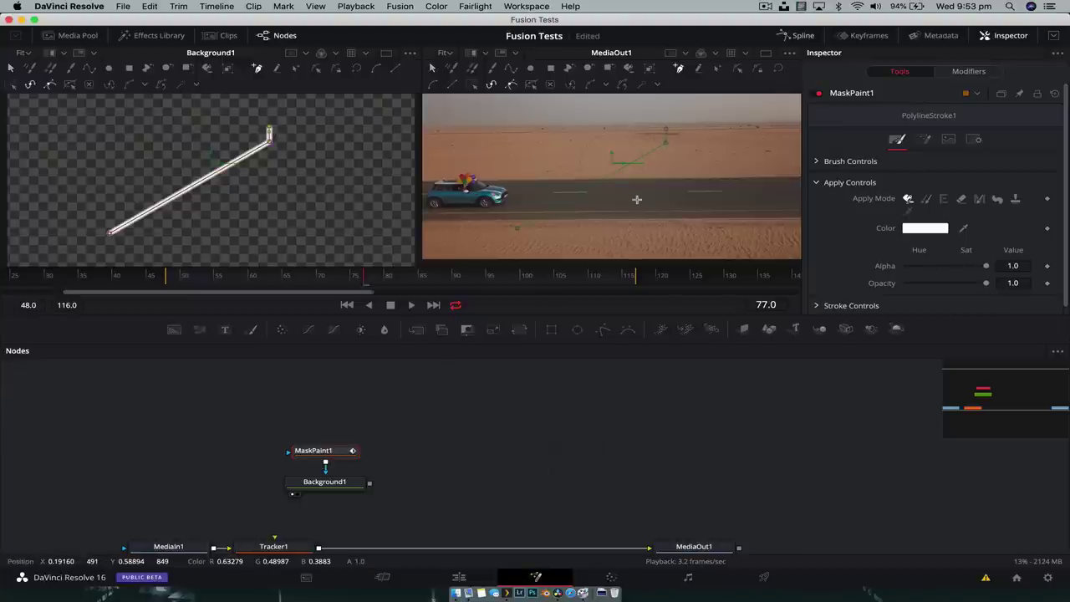
Step: Give the stroke a hard-edged solid circle brush at size 0.0031
click(817, 161)
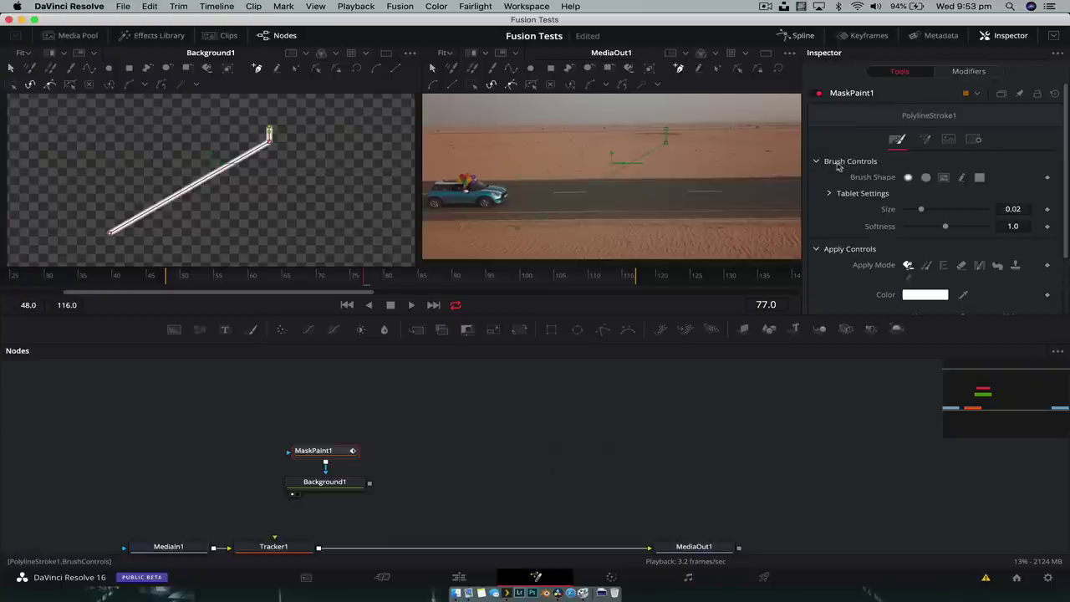
click(926, 178)
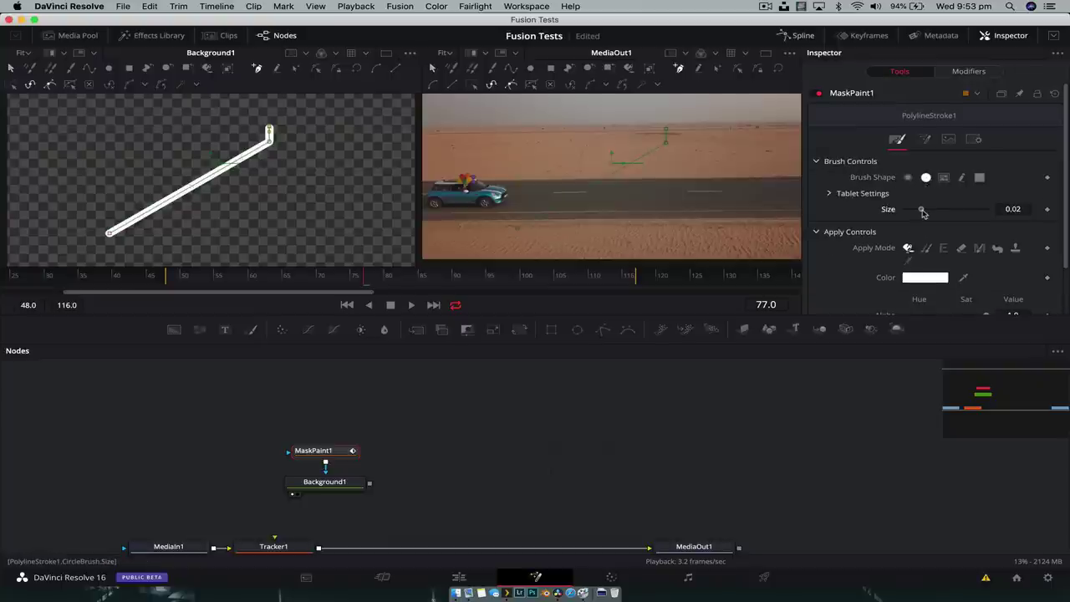
drag(924, 212, 911, 211)
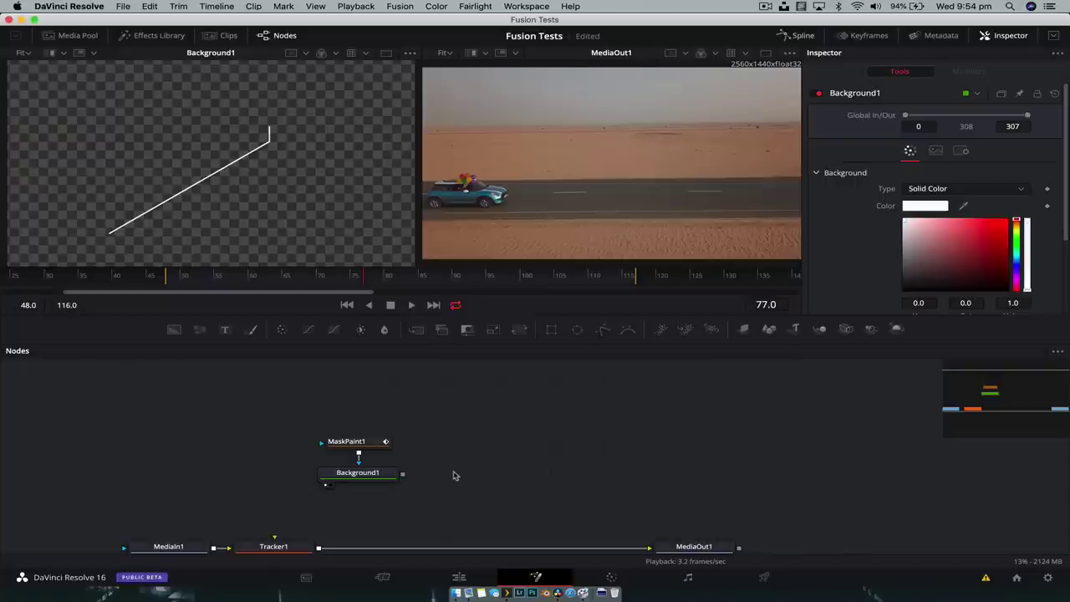
Step: Merge Background1 over the car footage as Merge1 and add a Text1 node feeding Merge2
drag(454, 476, 477, 436)
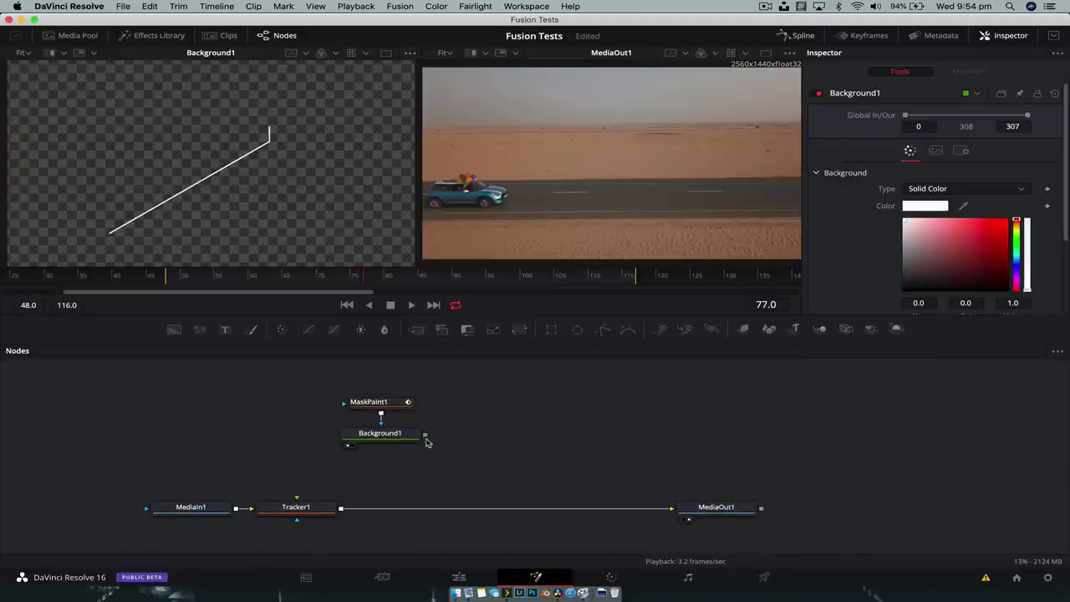
drag(425, 438, 343, 511)
drag(435, 380, 339, 446)
click(472, 429)
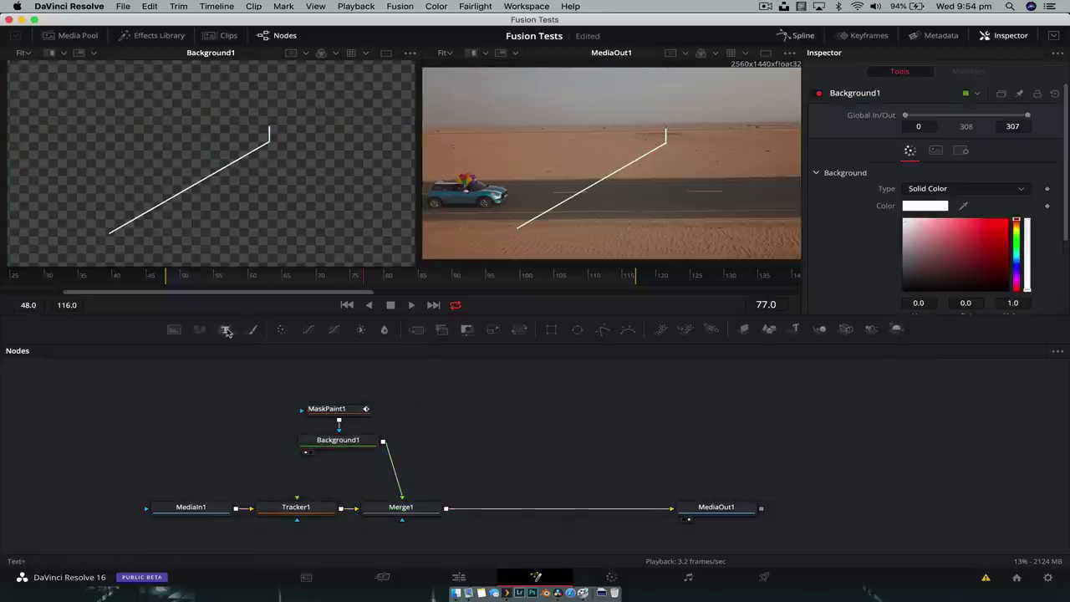
drag(227, 332, 446, 507)
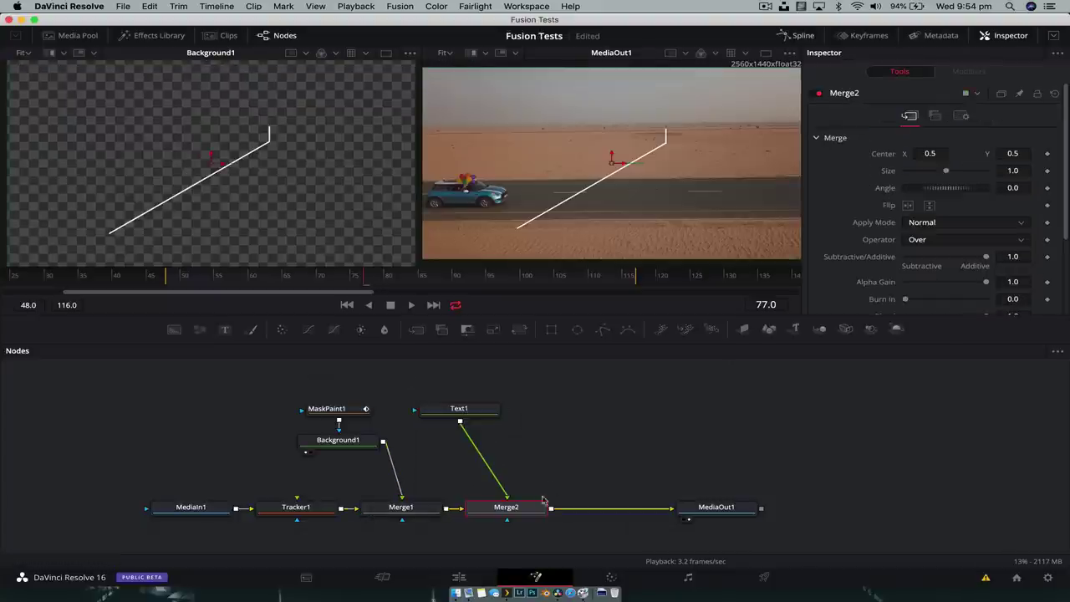
drag(461, 410, 491, 416)
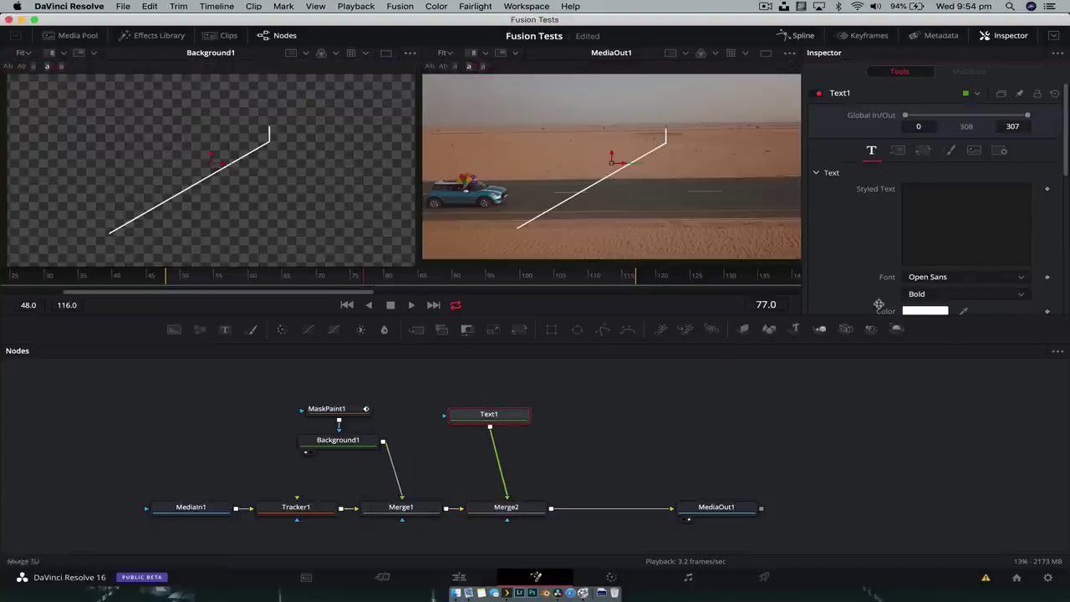
Step: Enter 'Mini Cooper' as Text1's styled text, then reselect the MaskPaint1 node
click(932, 244)
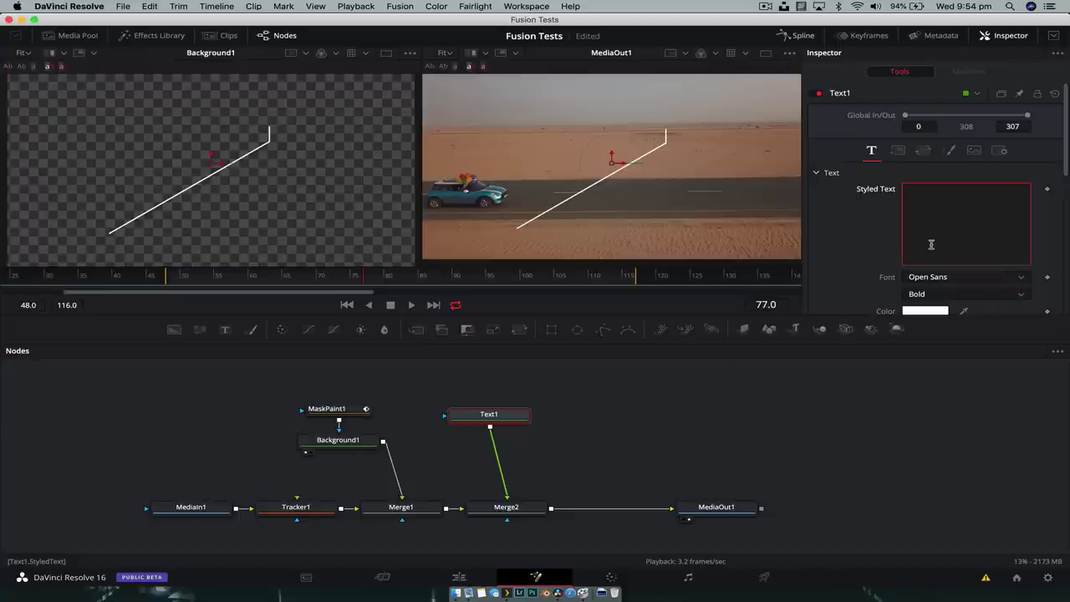
text(Mini Cooper)
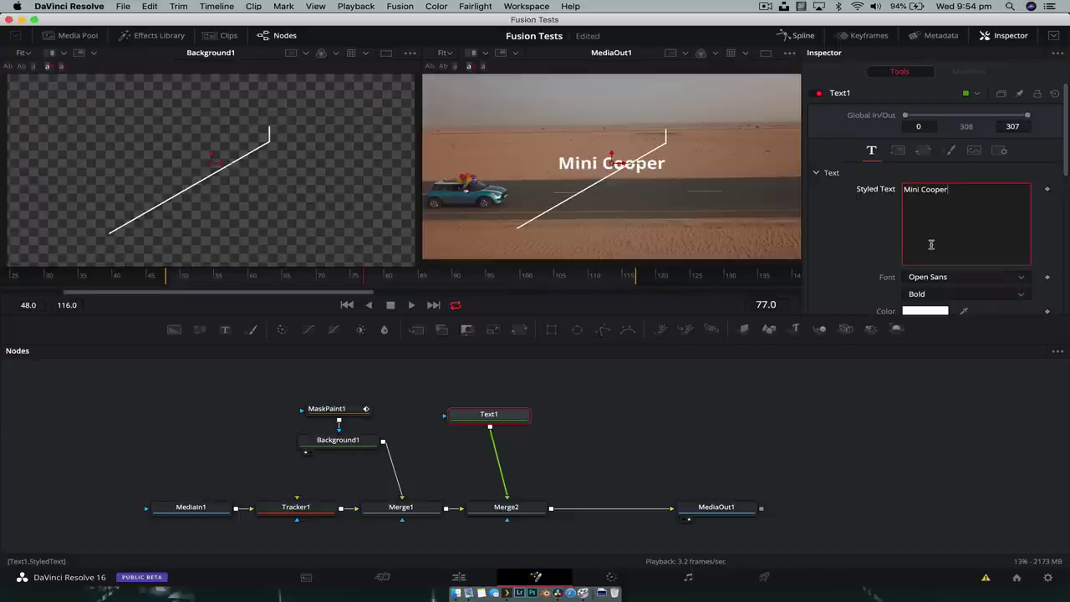
click(599, 433)
click(337, 411)
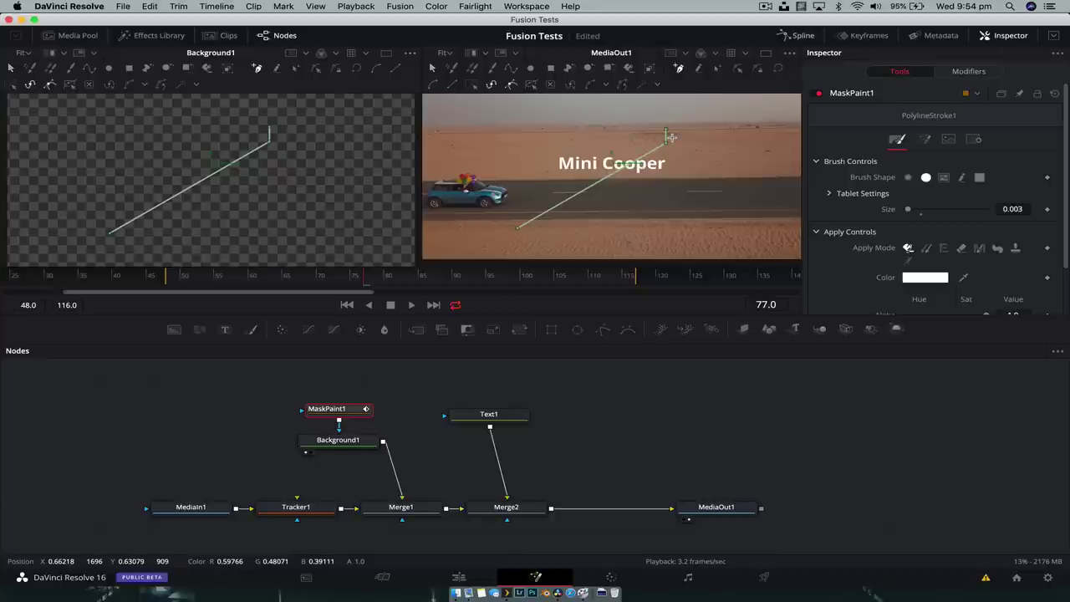
Step: Move the callout line up-left and place the 'Mini Cooper' title at its upper end
scroll(669, 137, down, 2)
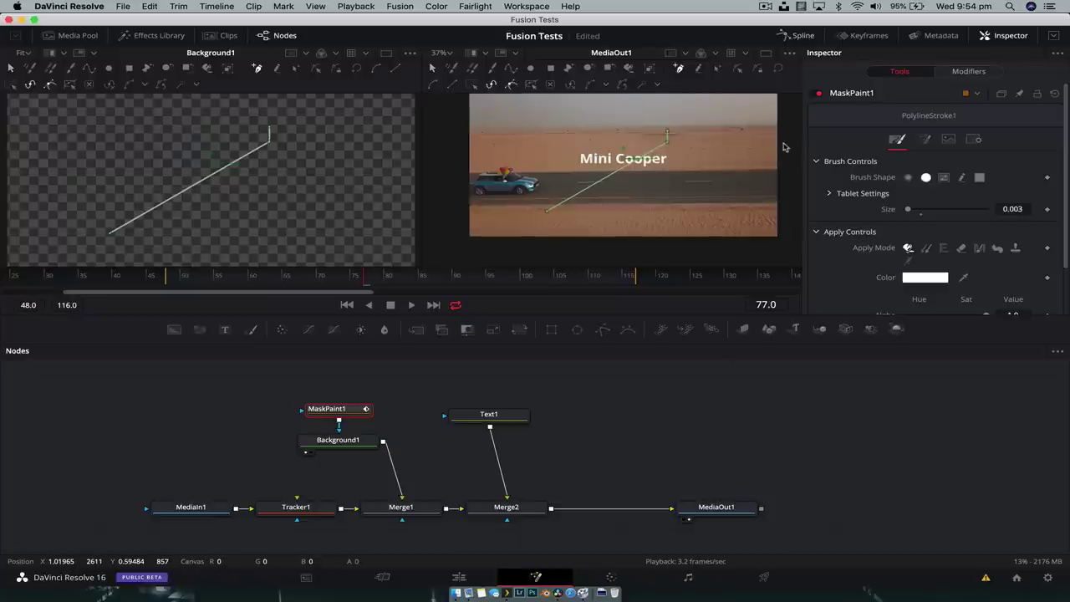
drag(783, 147, 769, 169)
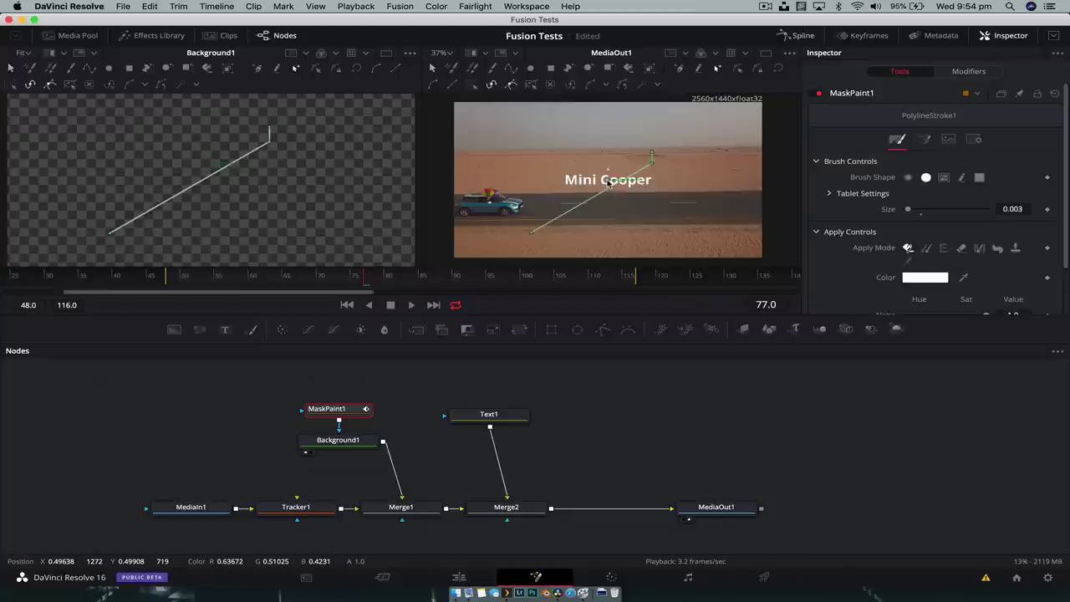
drag(609, 186, 589, 160)
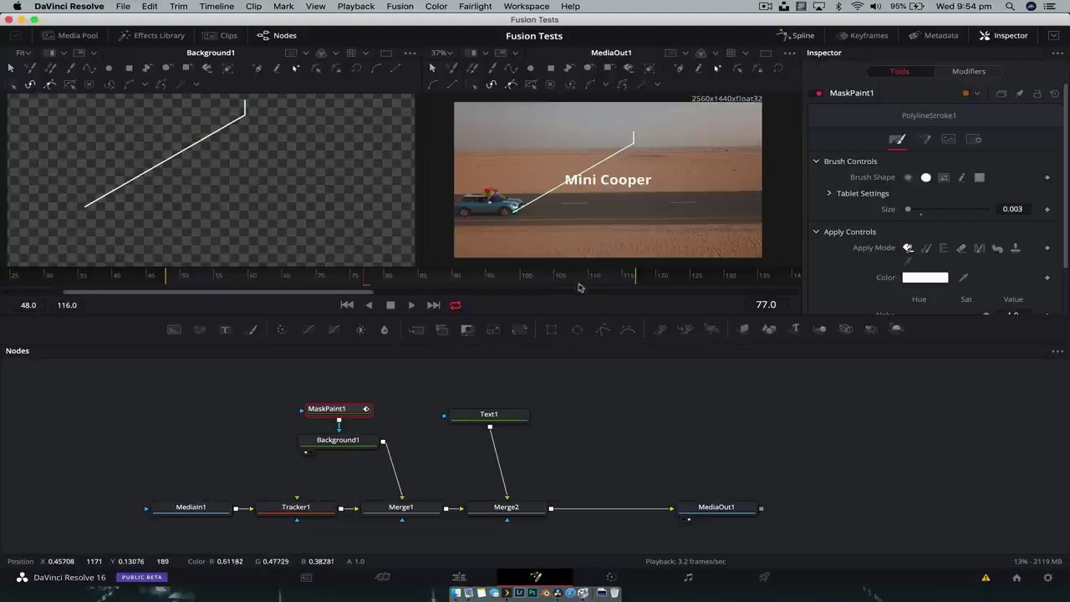
click(491, 415)
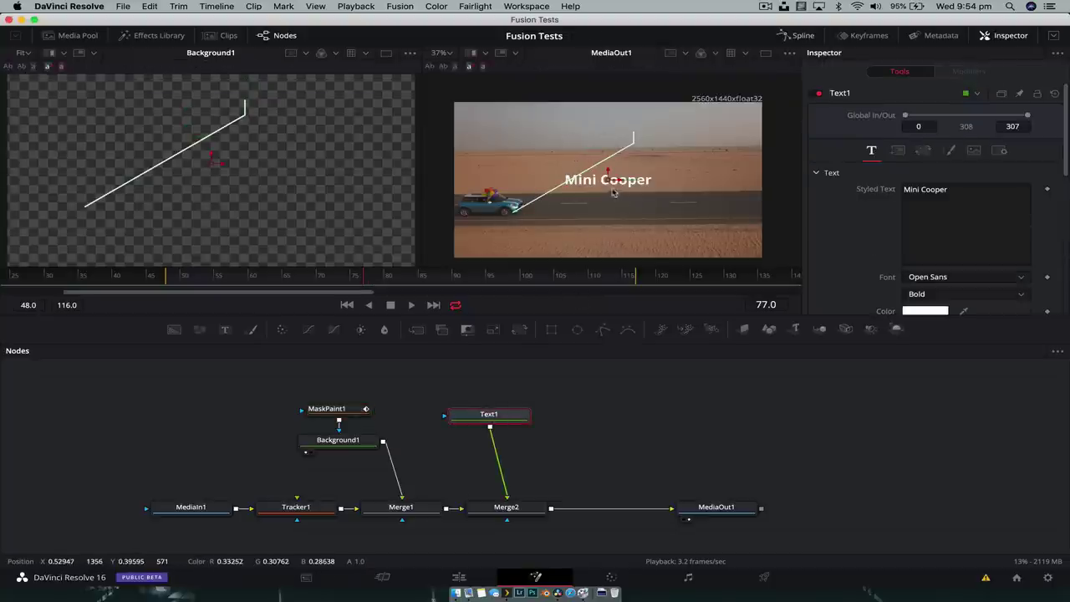
drag(611, 182, 680, 141)
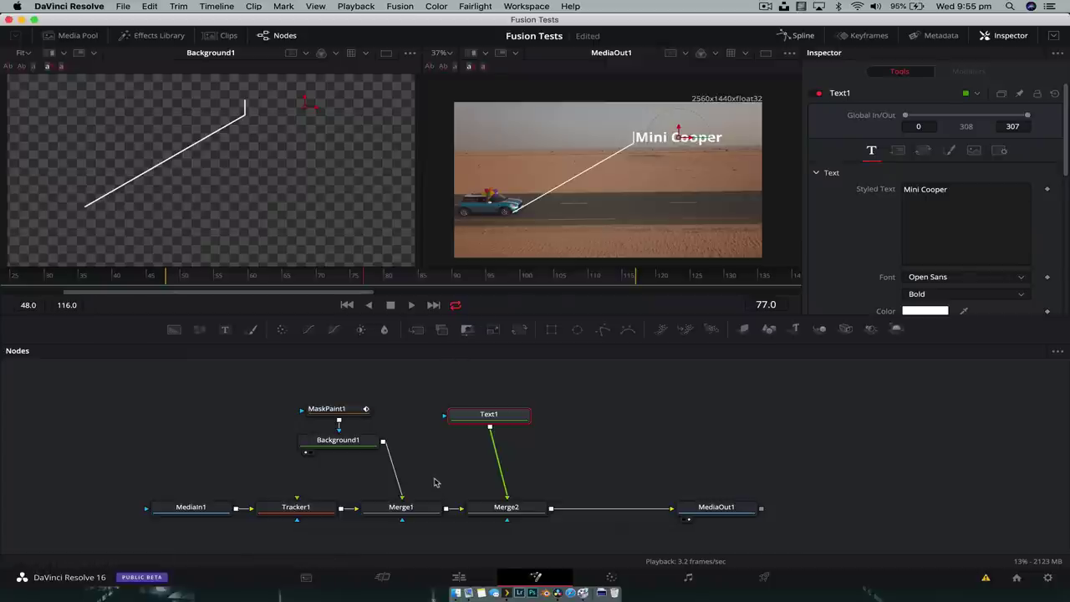
click(348, 411)
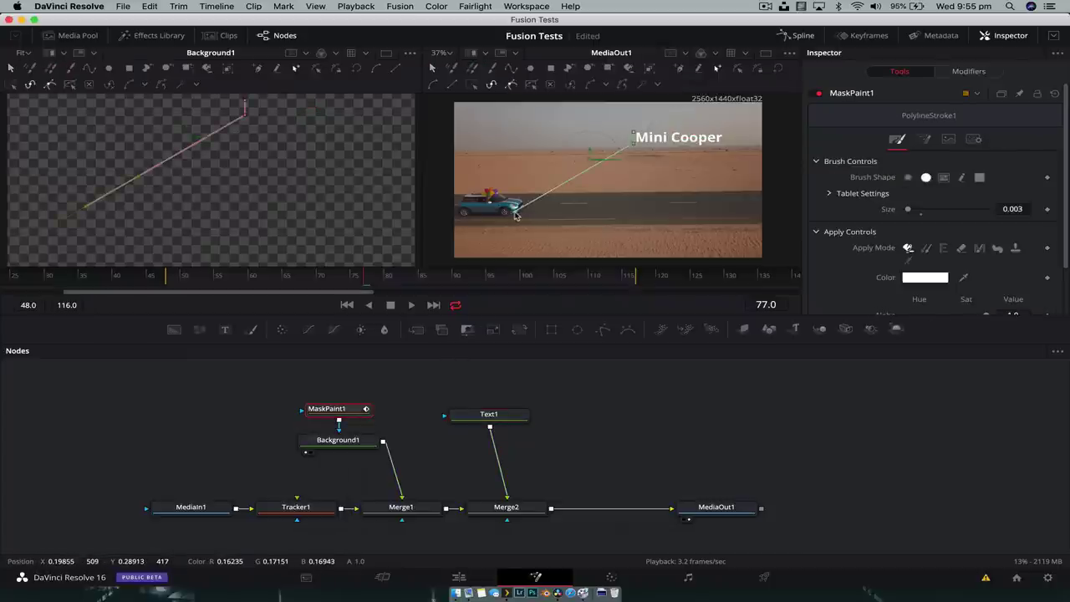
Step: Select the callout polyline and bring up its PolylineStroke1: Polyline > Publish menu
click(514, 216)
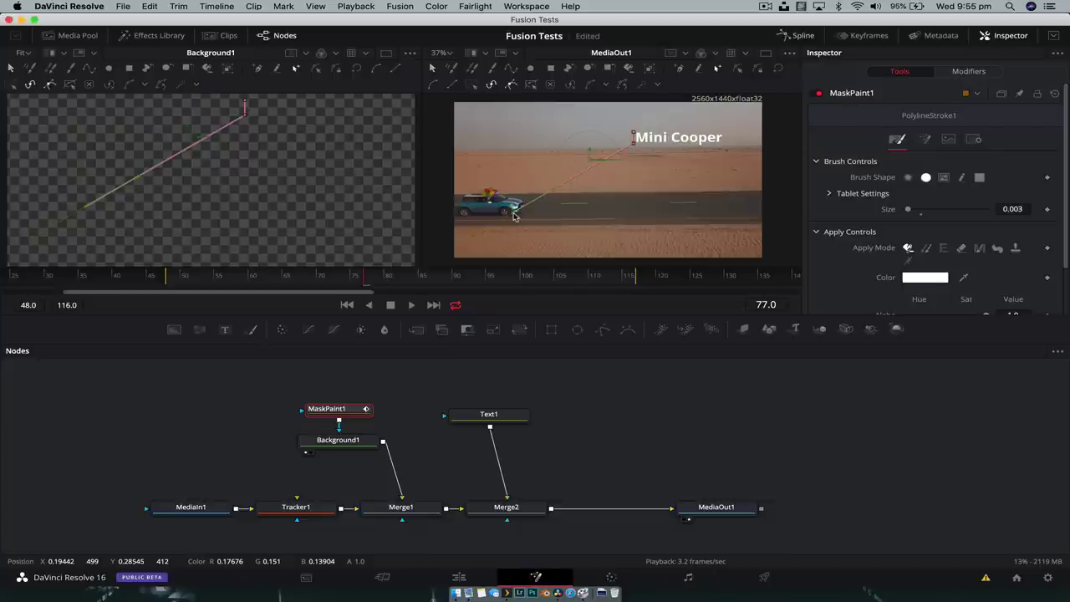
right_click(514, 216)
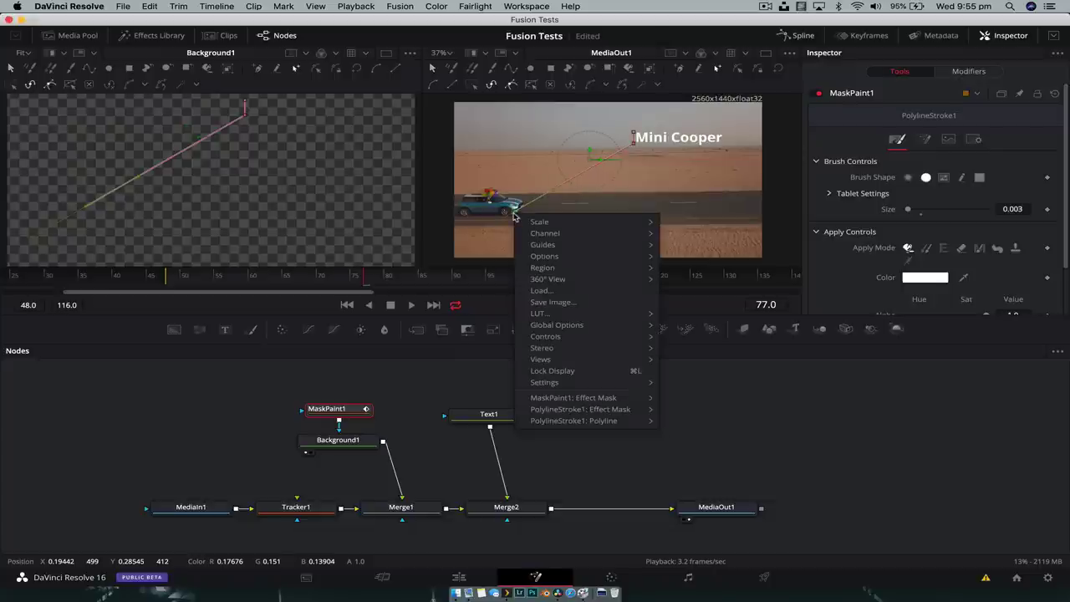
mouse_move(581, 427)
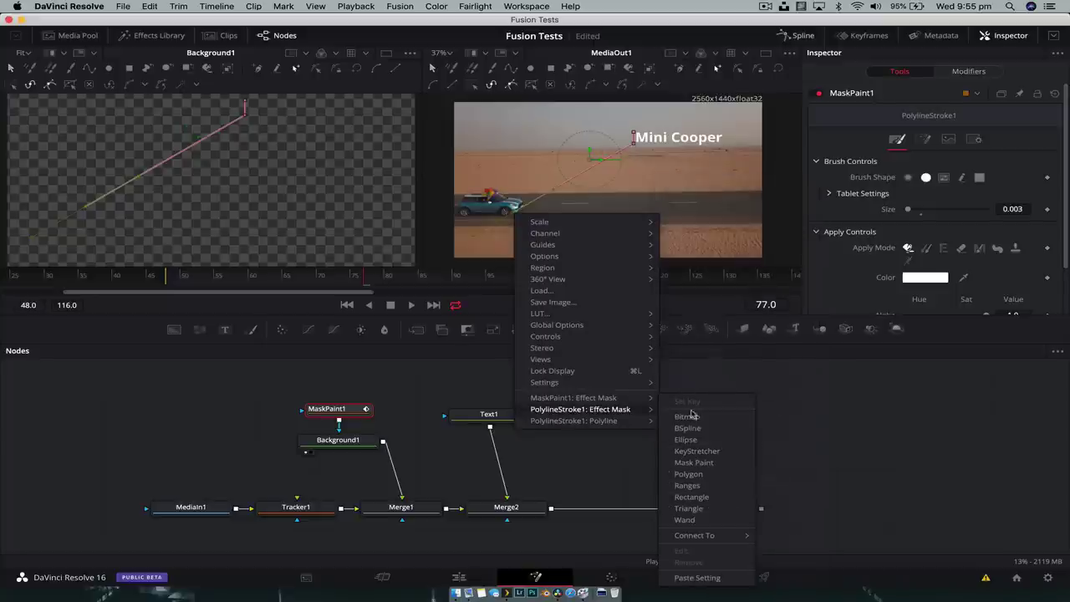
mouse_move(760, 433)
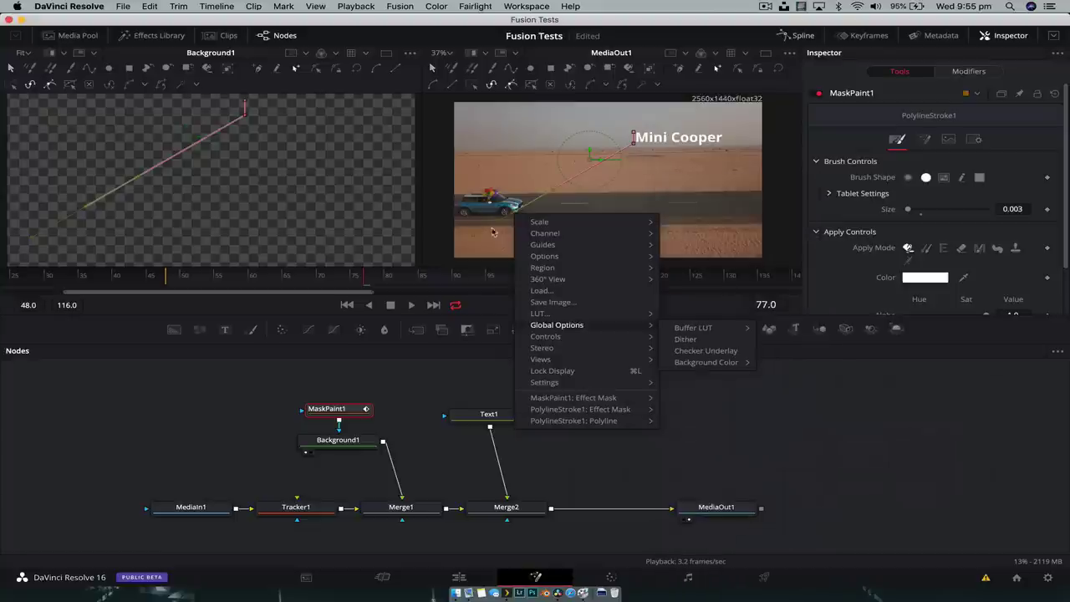
mouse_move(621, 318)
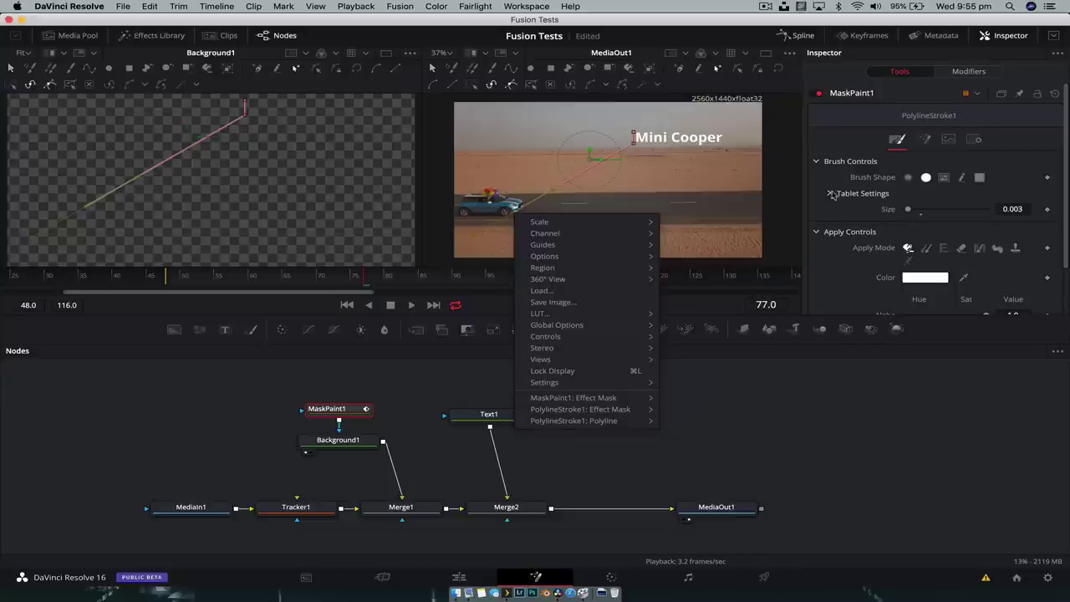
mouse_move(623, 422)
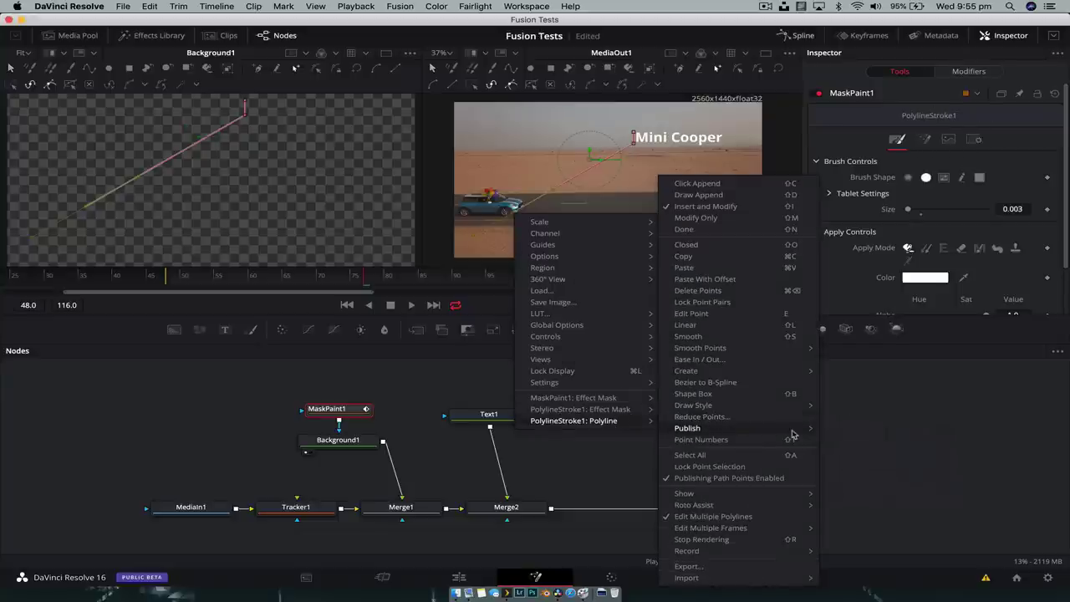
Step: Publish the polyline's points, exposing Point 0 at X 0.190801, Y 0.290024 in Stroke Controls
click(843, 433)
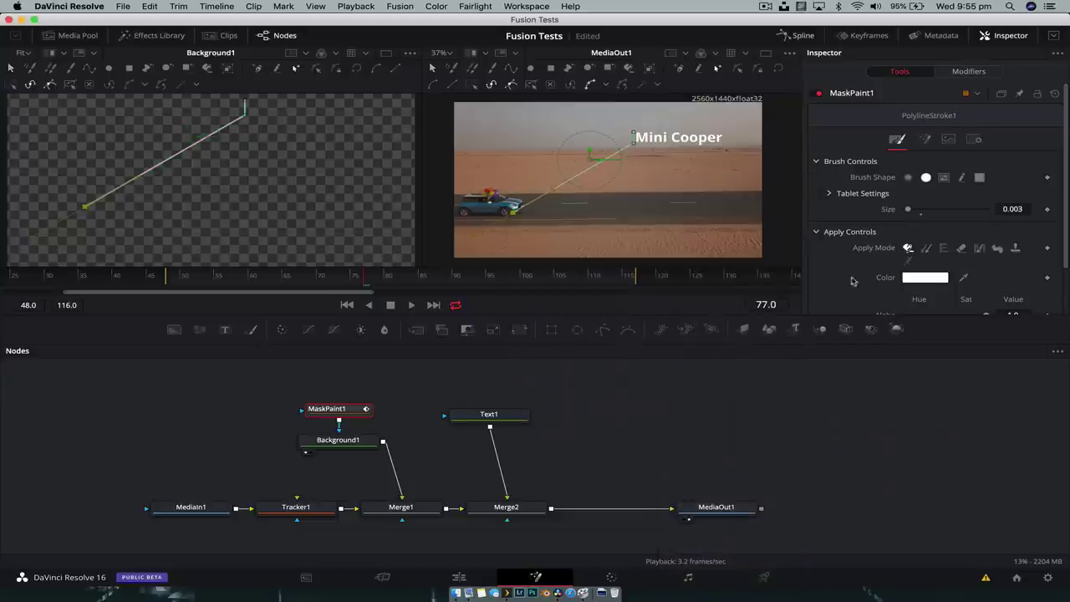
scroll(853, 280, down, 2)
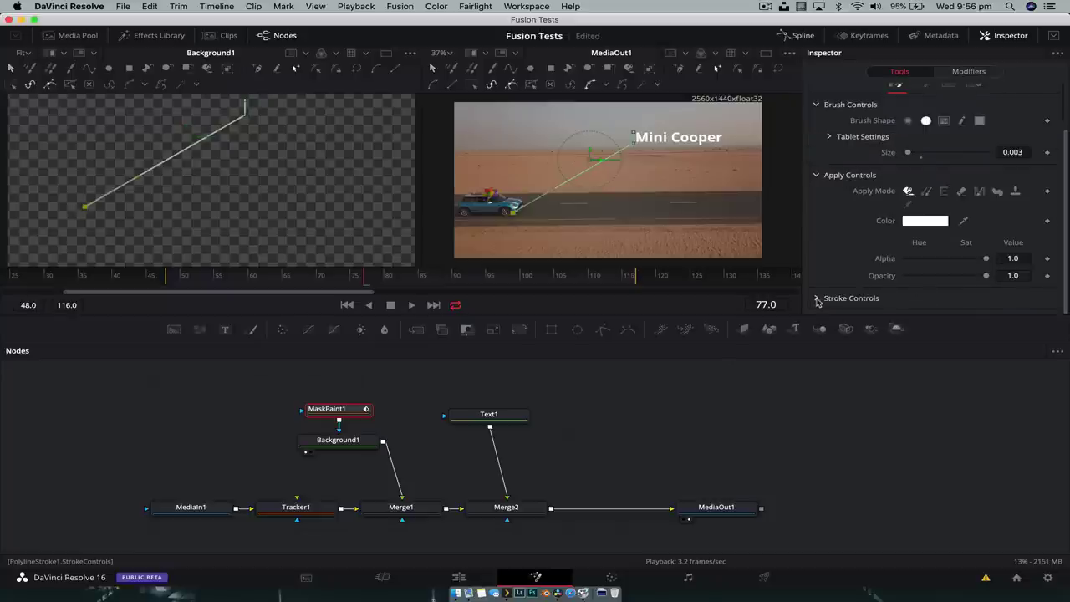
click(818, 301)
scroll(818, 302, down, 6)
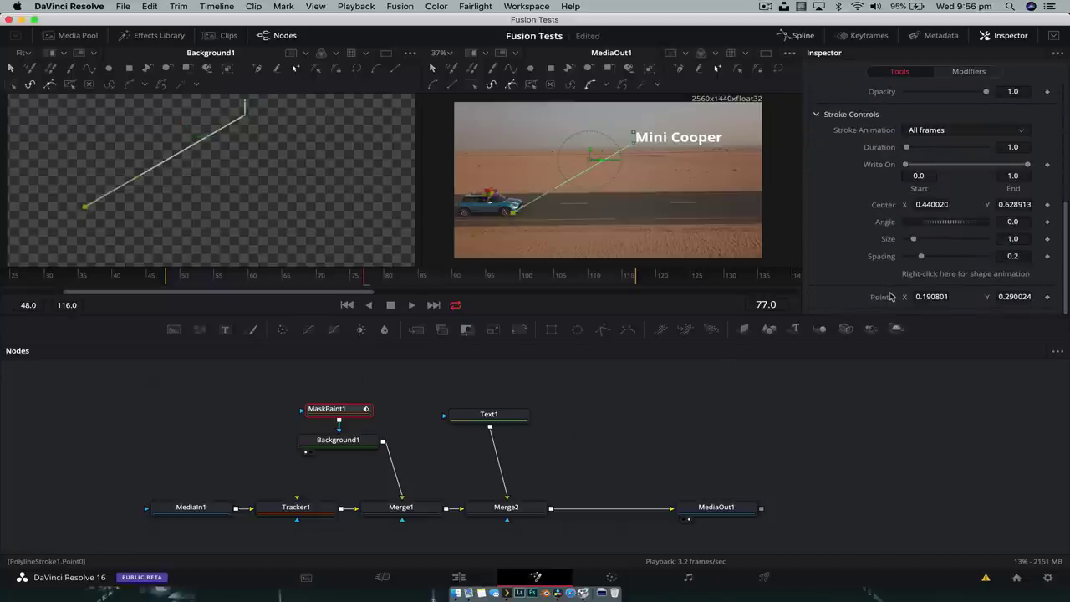
mouse_move(928, 296)
mouse_down()
mouse_move(891, 297)
mouse_move(927, 299)
mouse_up()
click(817, 114)
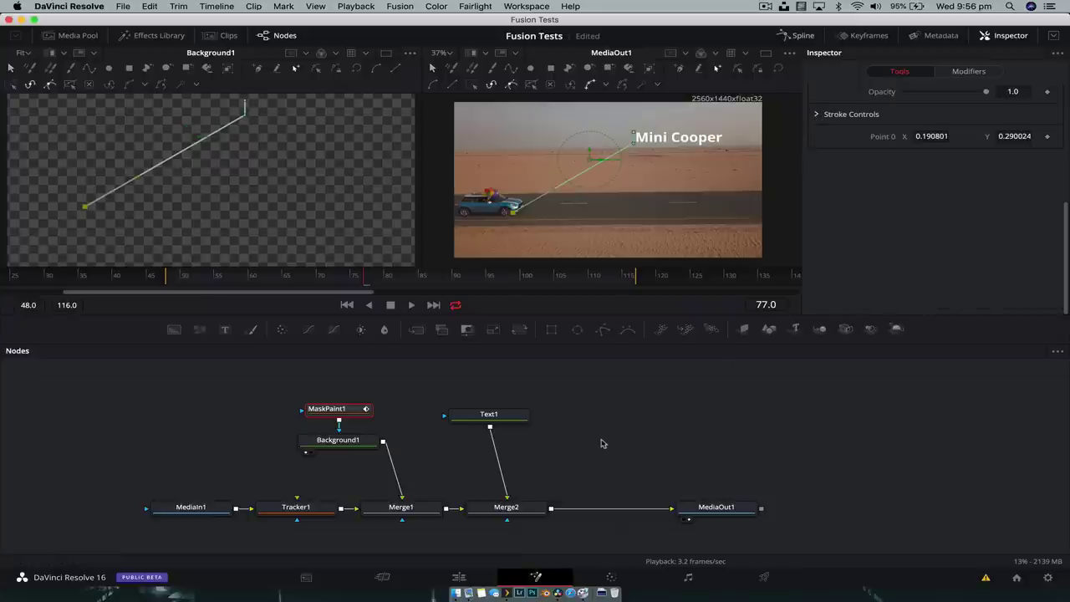
Step: Select all the callout nodes and choose Settings > Save As from Text1's menu
drag(271, 376, 555, 545)
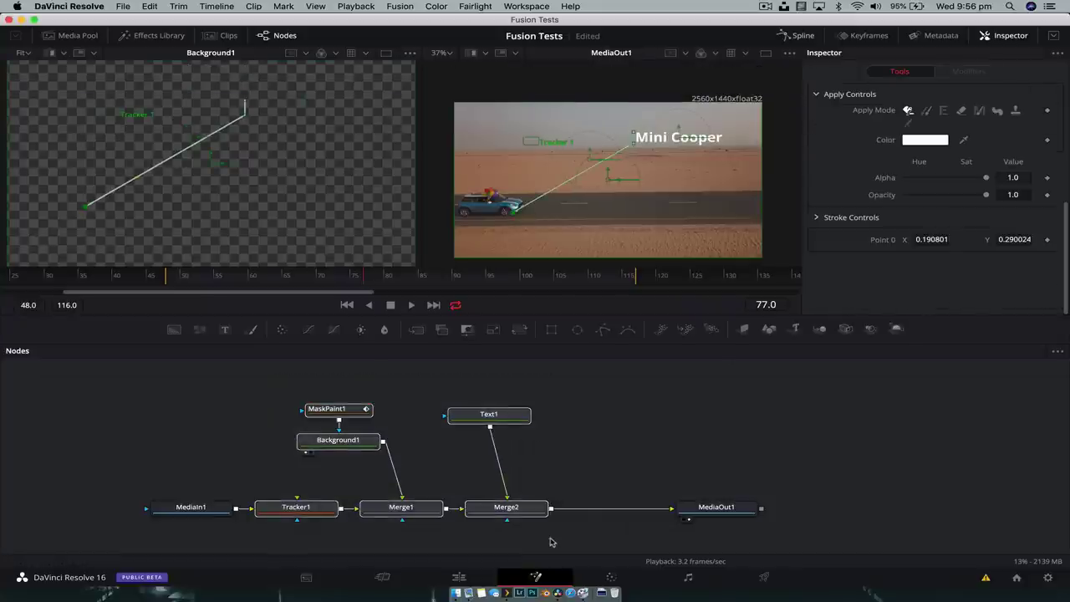
right_click(502, 415)
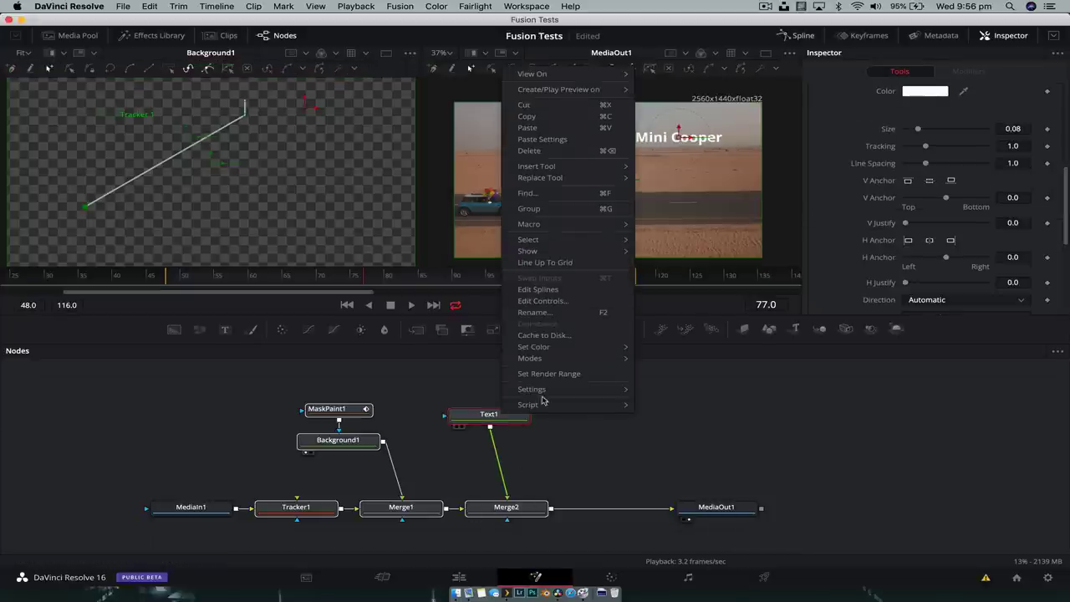
mouse_move(548, 395)
click(669, 393)
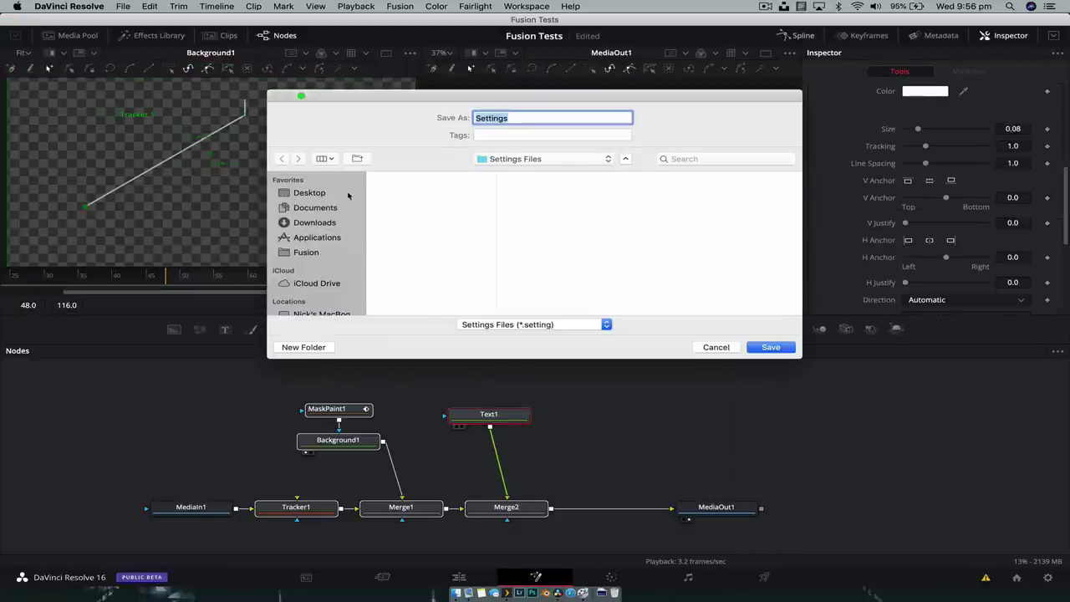
Step: Save the setting as CalloutTest in Desktop > Fusion Tests > Settings Files
click(347, 193)
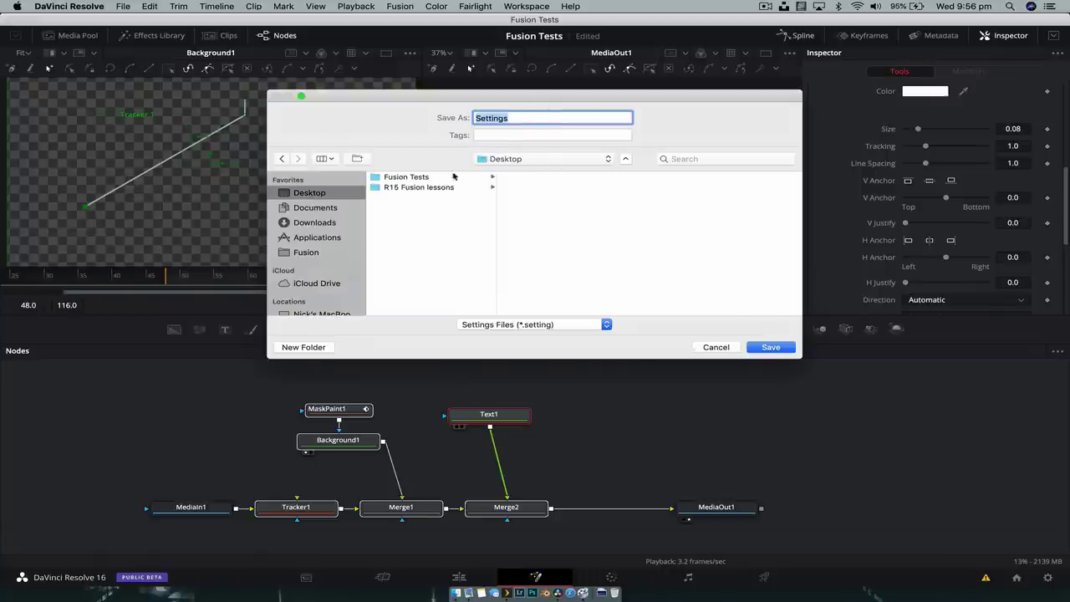
click(410, 177)
click(583, 189)
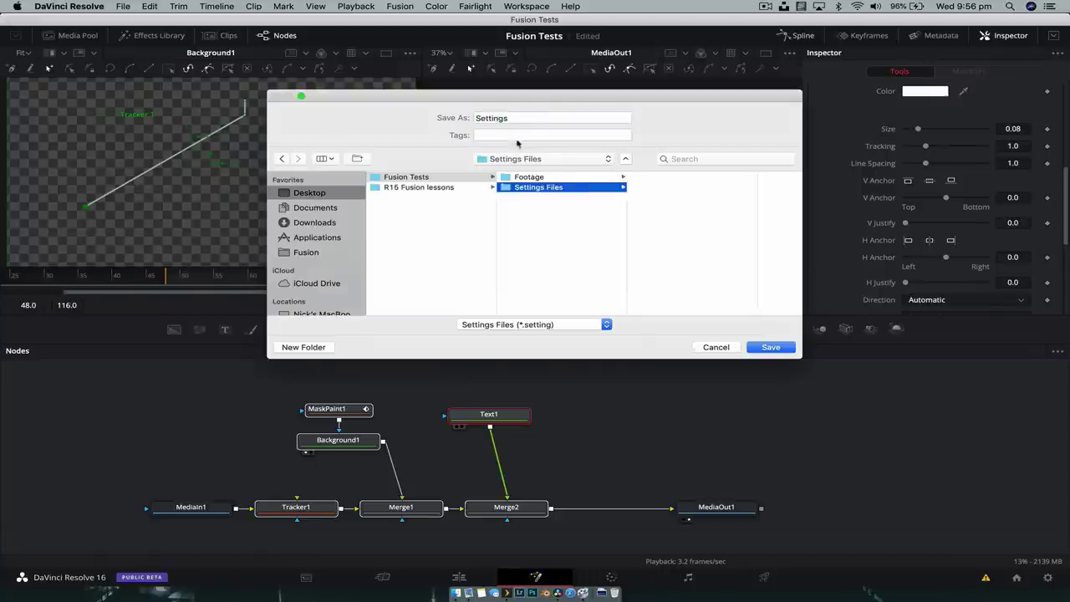
click(535, 118)
key(super+a)
text(Cal)
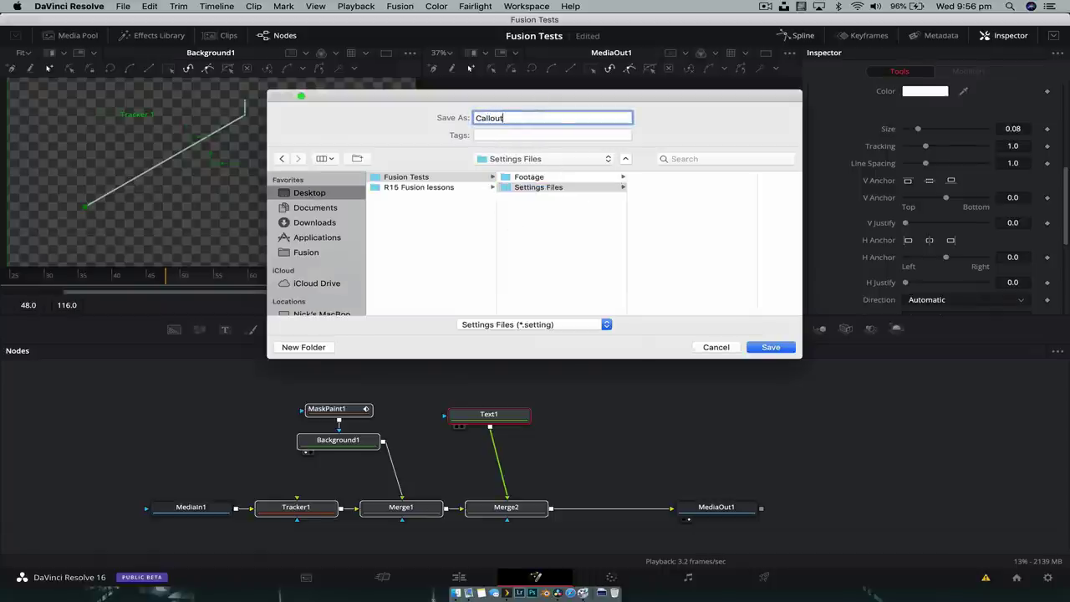
text(loutTest1)
key(Return)
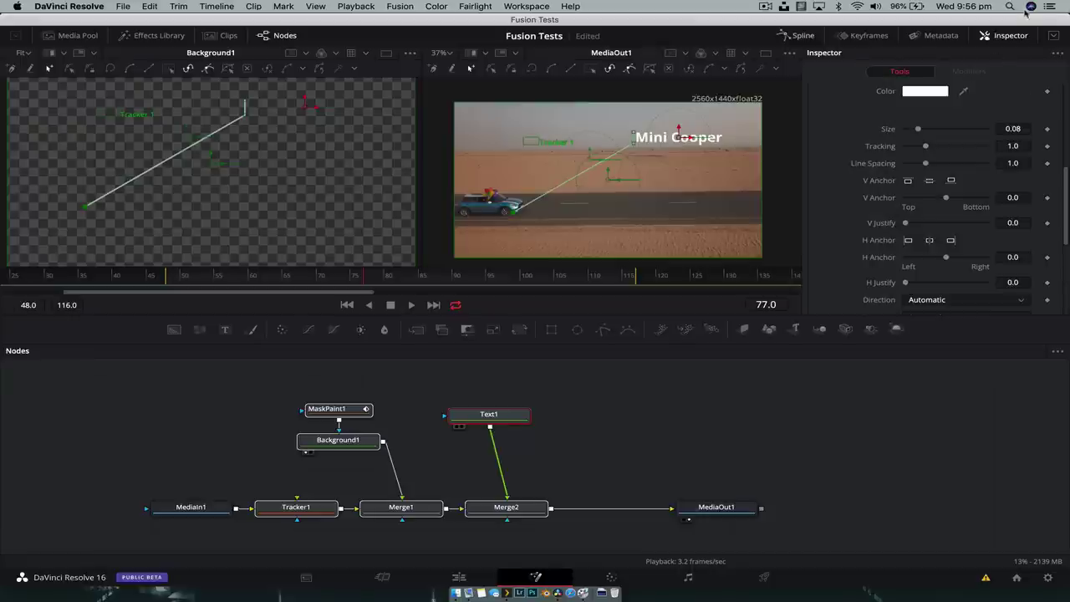
Step: Select Tracker1 in a single viewer and place its pattern box on the car at frame 48
click(600, 459)
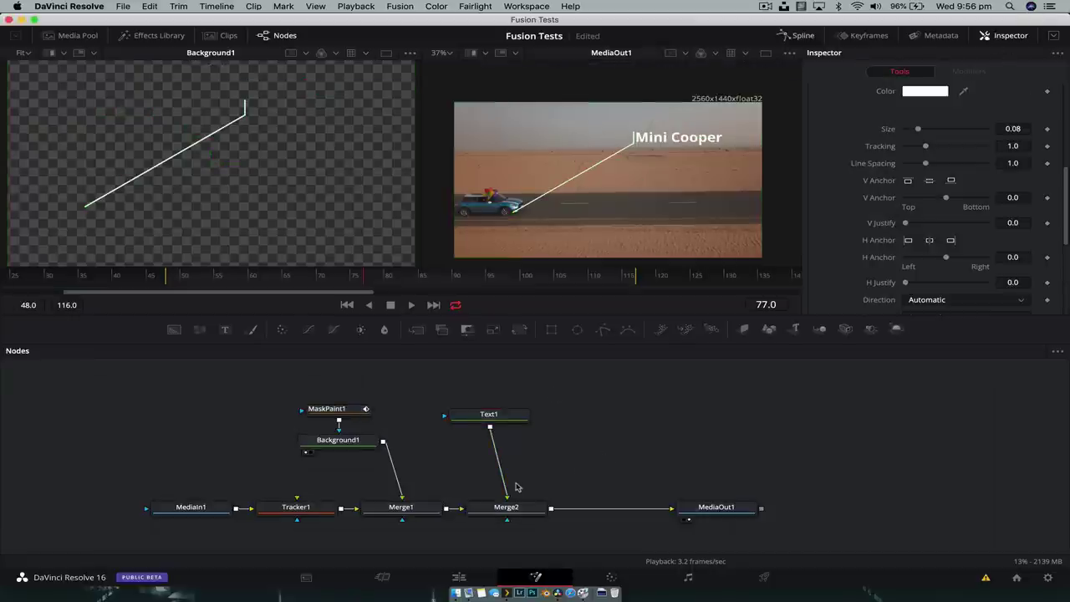
click(312, 512)
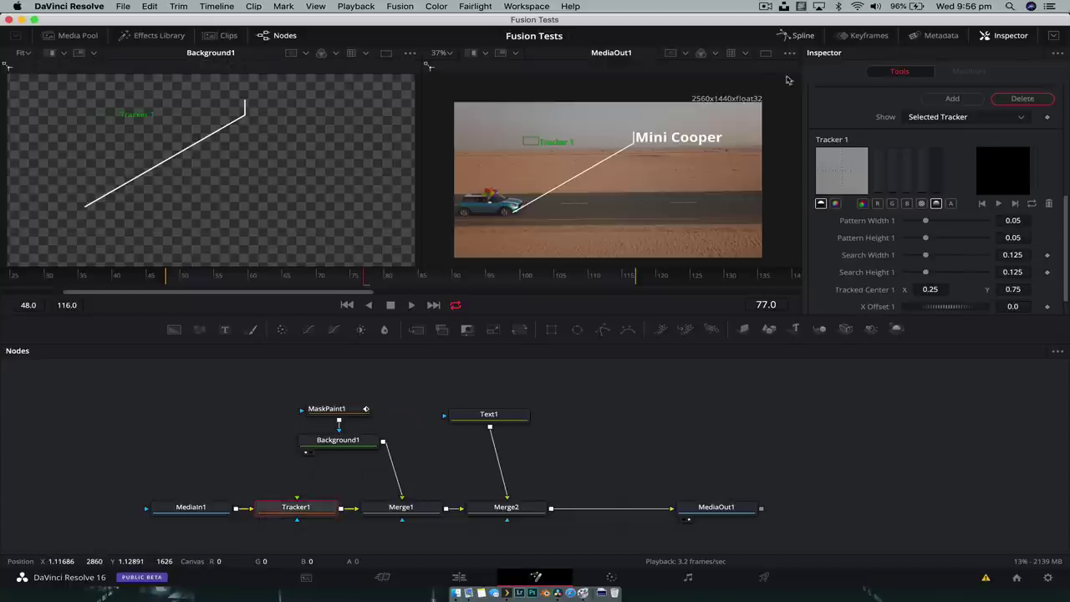
click(766, 53)
scroll(404, 221, up, 2)
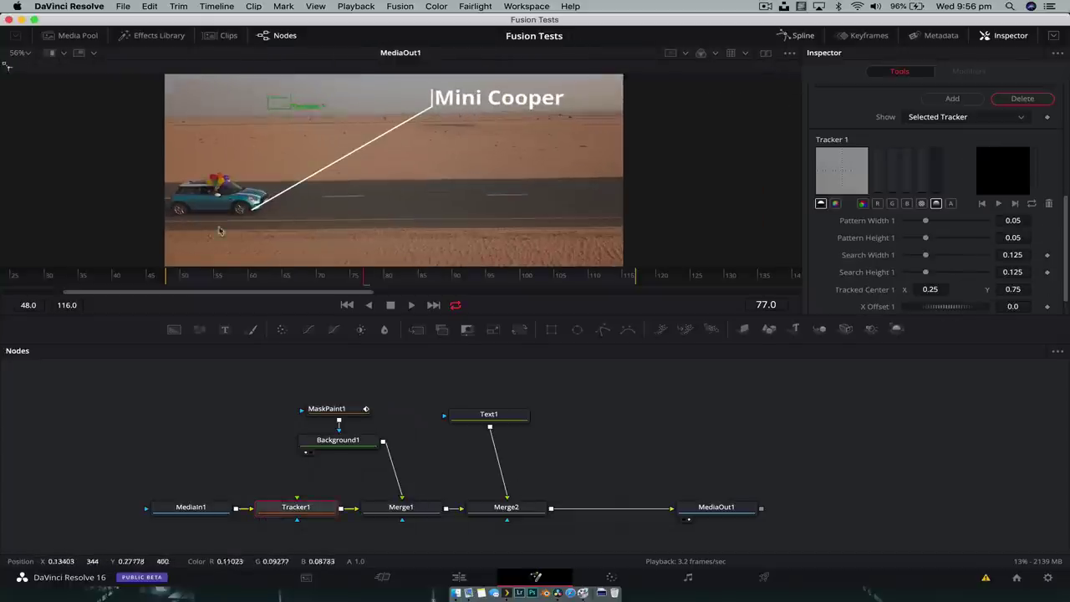
key(Home)
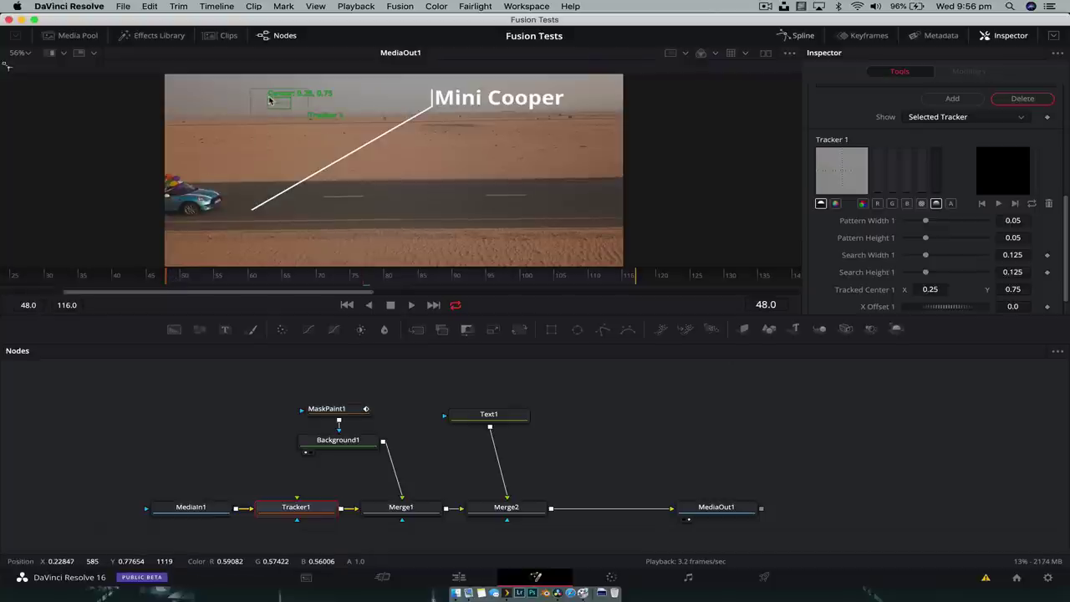
drag(264, 117, 213, 209)
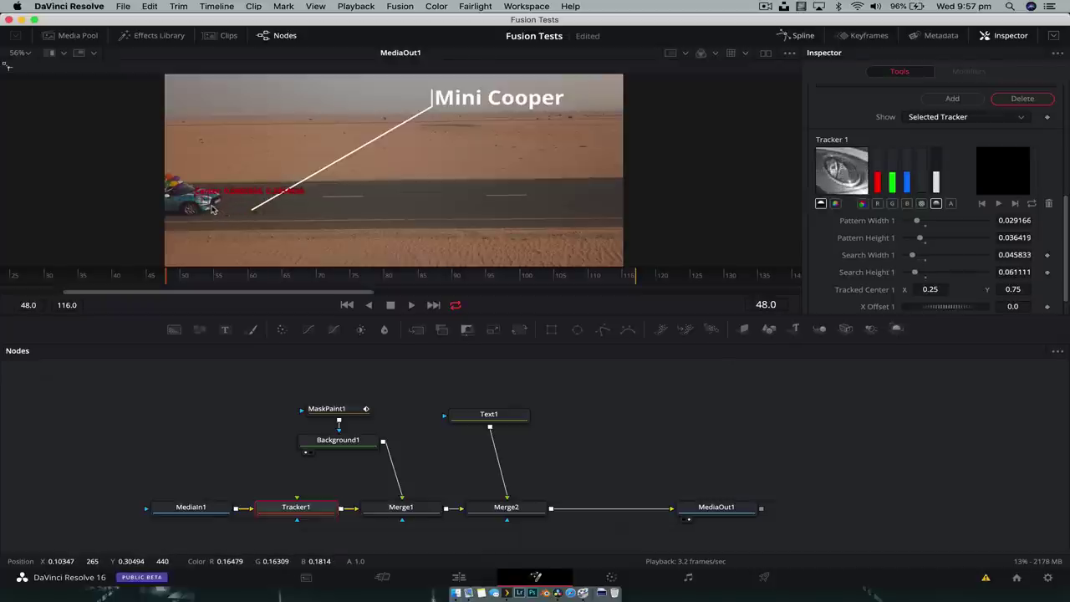
Step: Track the car forward through the clip, dismiss the render report, and scrub back to the start
scroll(1024, 158, up, 5)
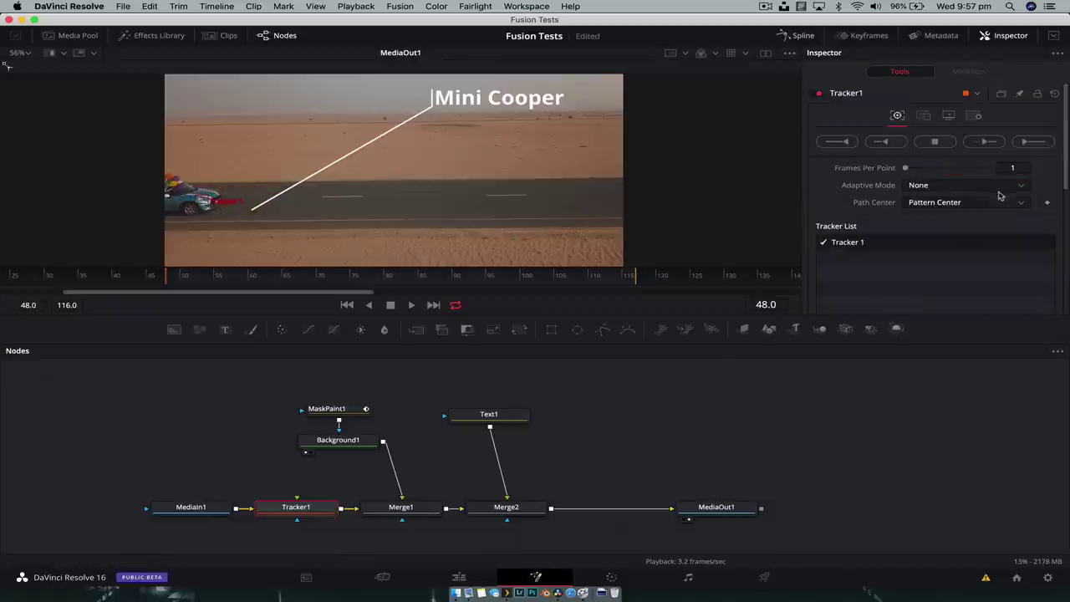
click(1034, 141)
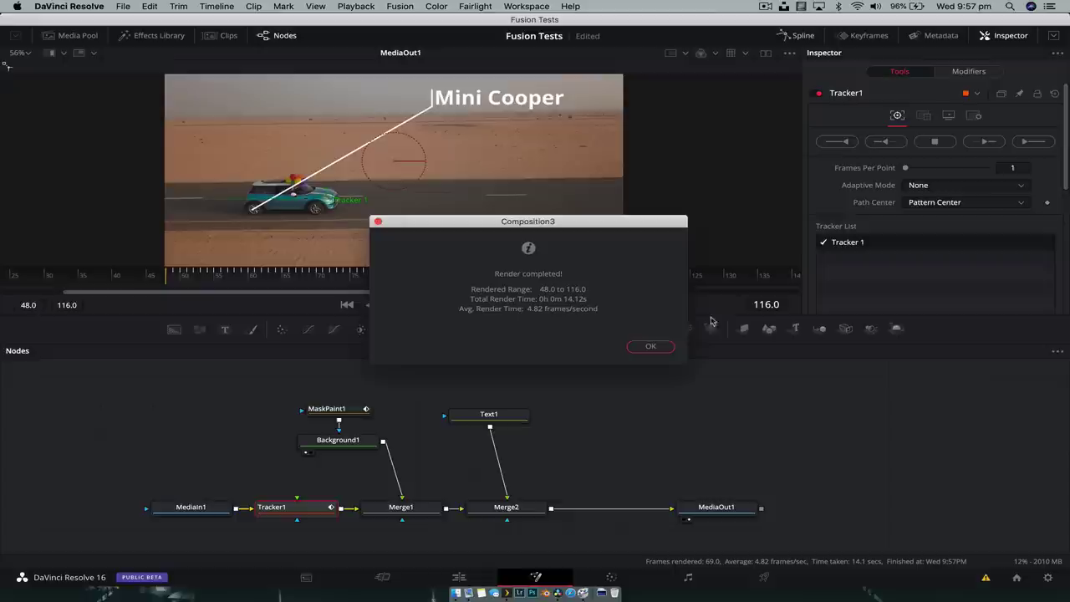
click(651, 347)
drag(225, 285, 172, 279)
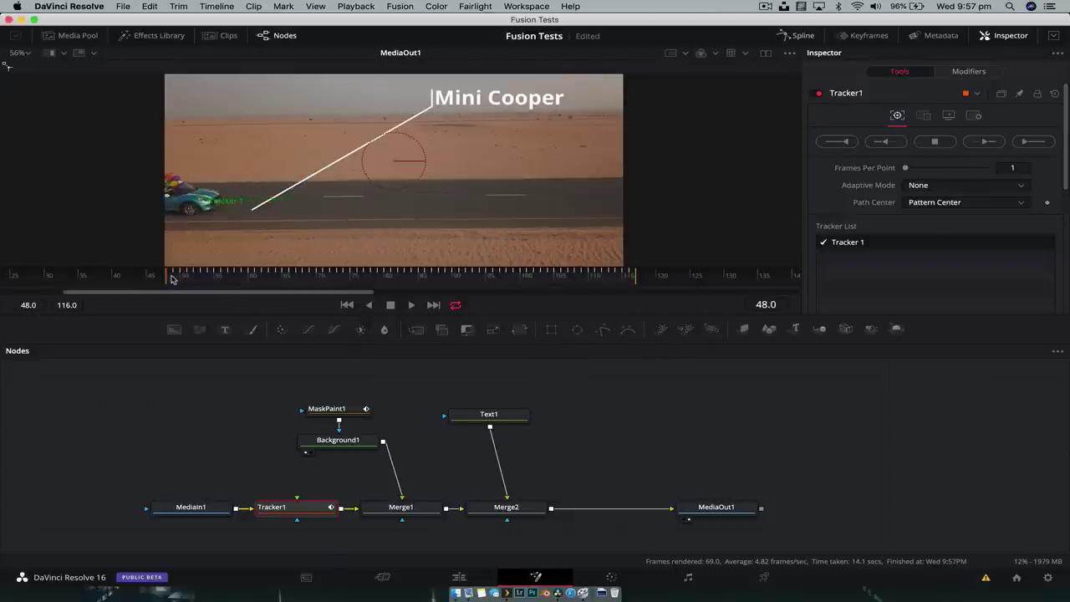
Step: Set Tracker1's operation to Match Move and preview the clip around frame 82
click(923, 116)
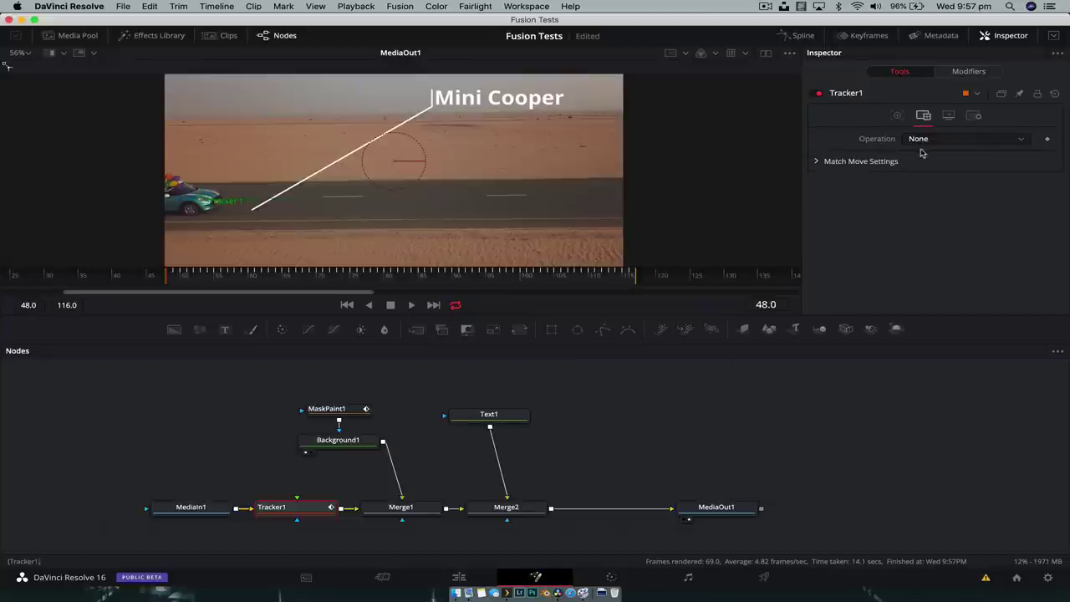
click(921, 140)
click(929, 167)
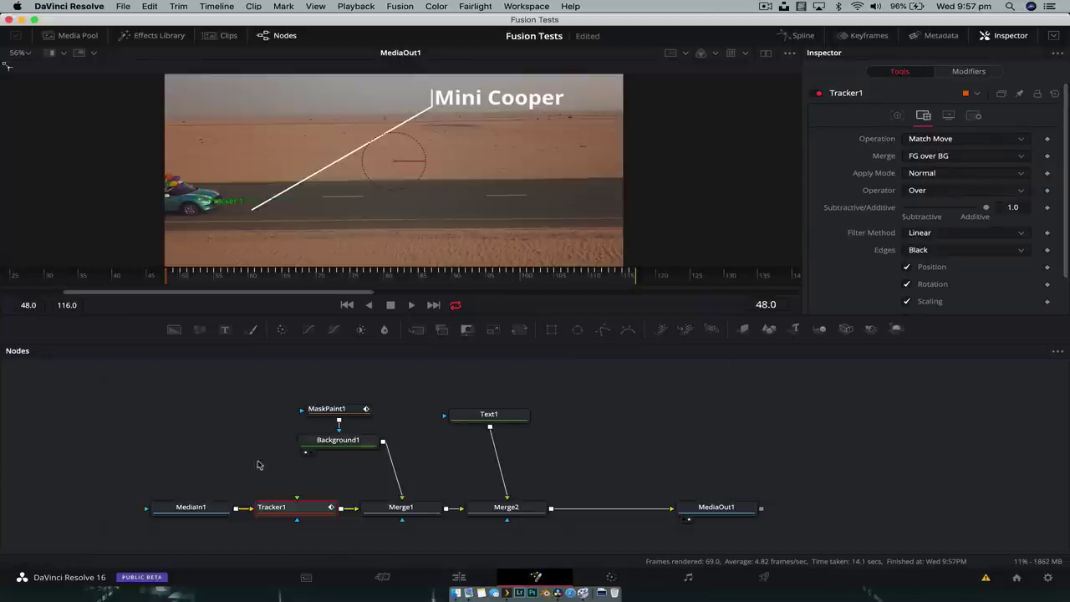
mouse_move(167, 278)
mouse_down()
mouse_move(446, 288)
mouse_move(289, 273)
mouse_move(169, 278)
mouse_up()
Step: Connect MaskPaint1's Point 0 to Tracker1's Position, then scrub to see the line follow the car
click(326, 409)
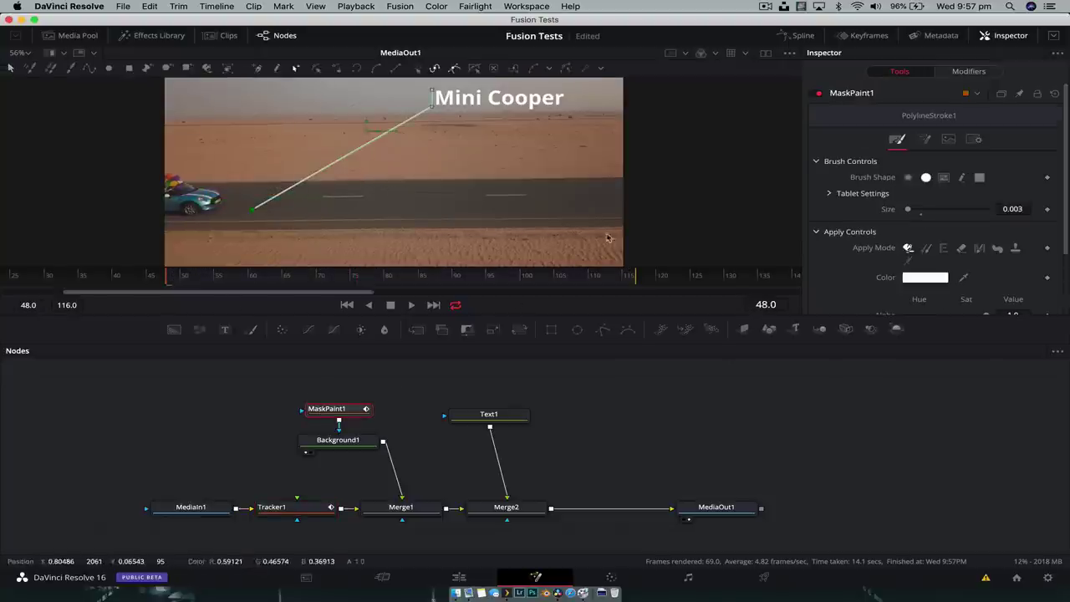
scroll(861, 247, down, 3)
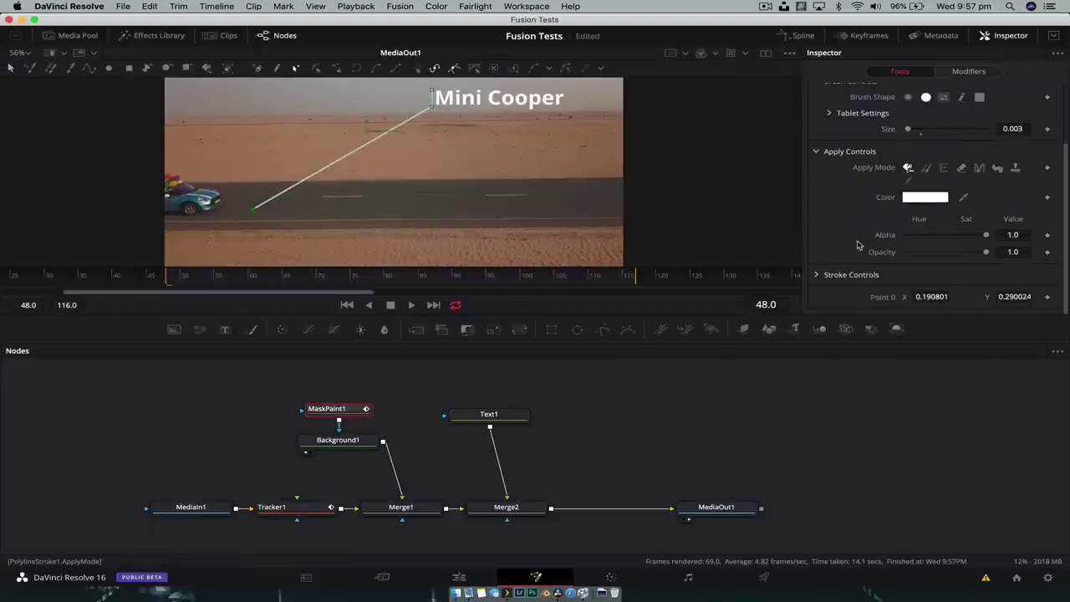
right_click(888, 299)
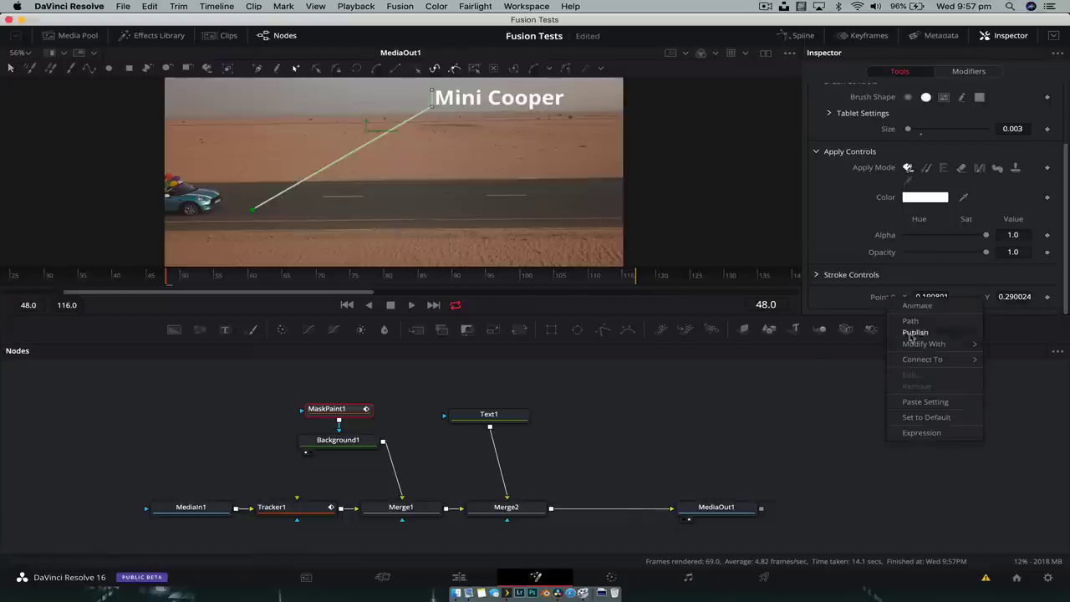
mouse_move(915, 360)
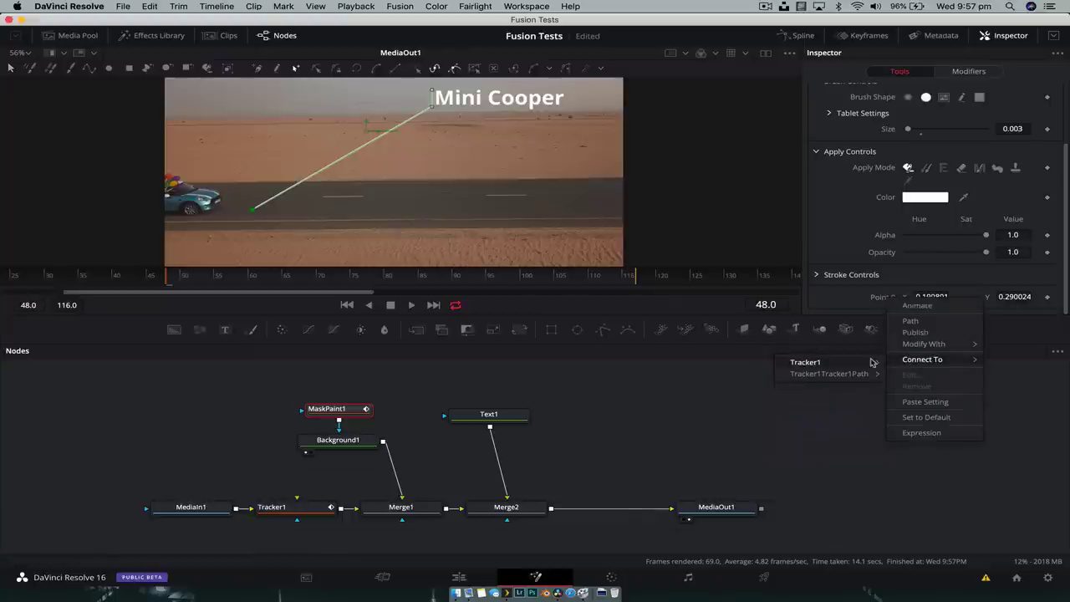
mouse_move(836, 366)
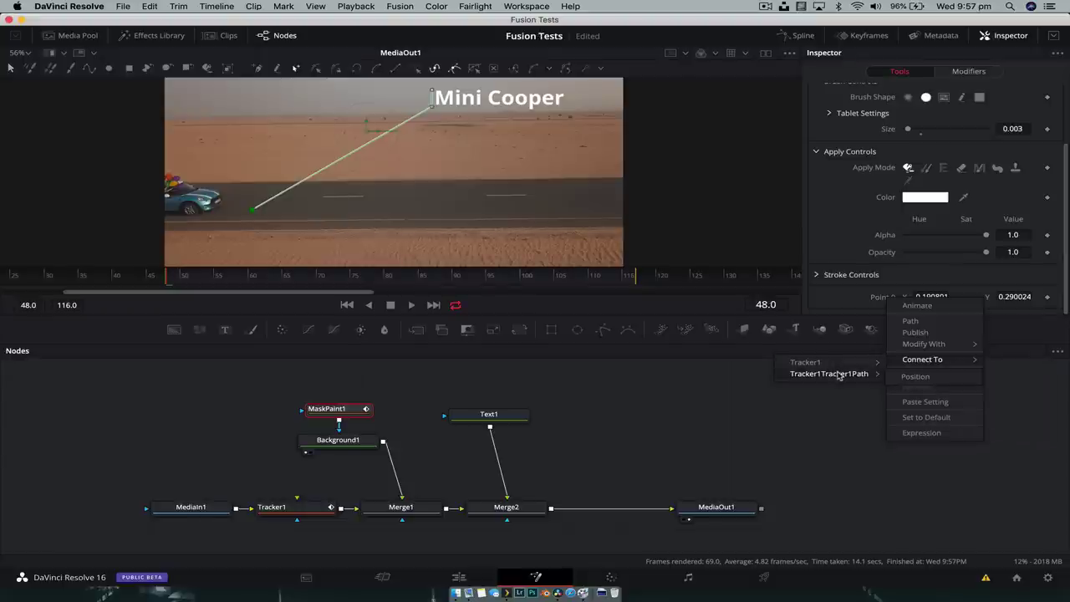
click(914, 377)
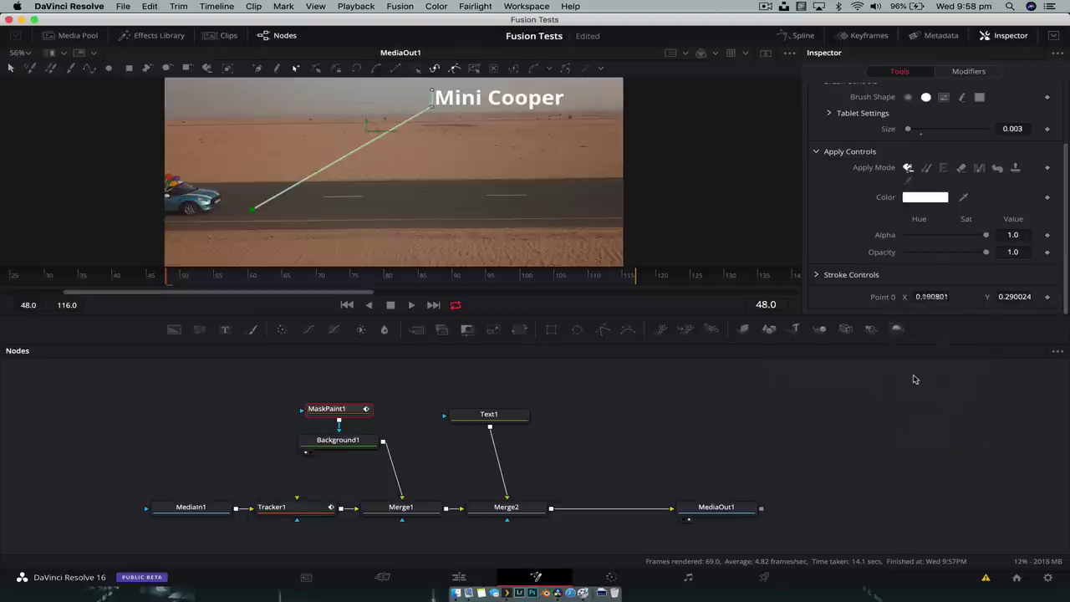
click(151, 409)
drag(183, 279, 348, 279)
Step: Expand MaskPaint1's Stroke Controls to reveal Duration and Write On, then scrub to review the callout
click(817, 276)
click(817, 275)
click(817, 275)
scroll(817, 279, down, 5)
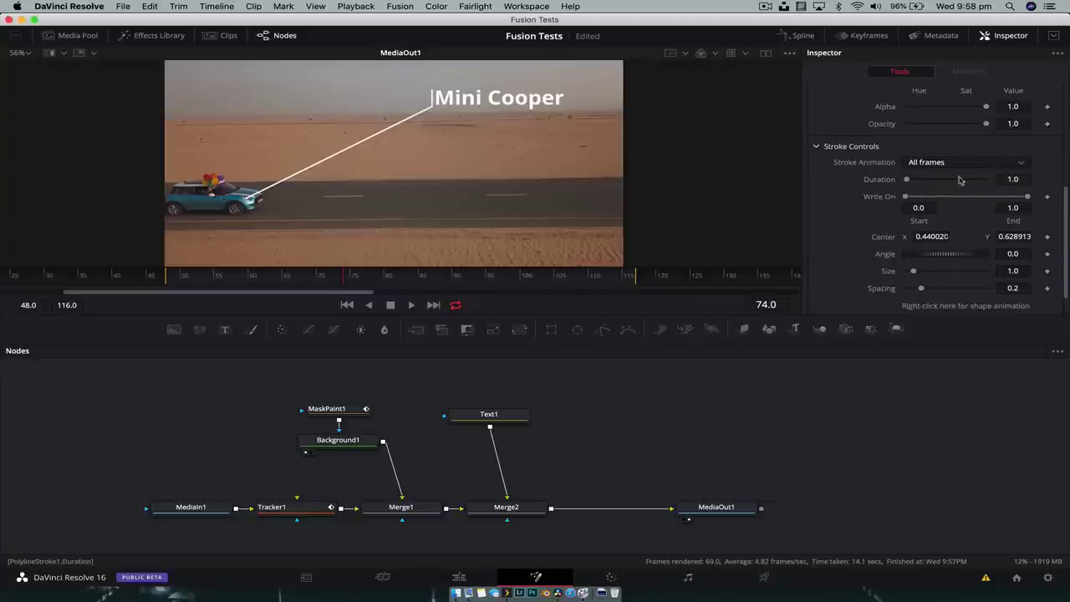
mouse_move(908, 196)
mouse_down()
mouse_move(988, 198)
mouse_move(897, 198)
mouse_up()
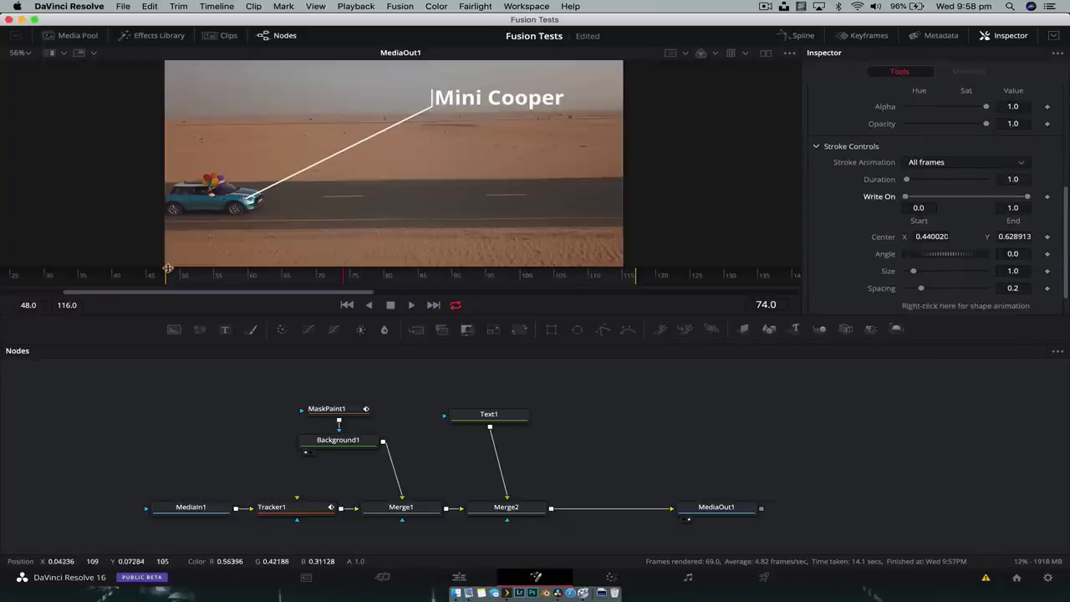
drag(181, 279, 585, 284)
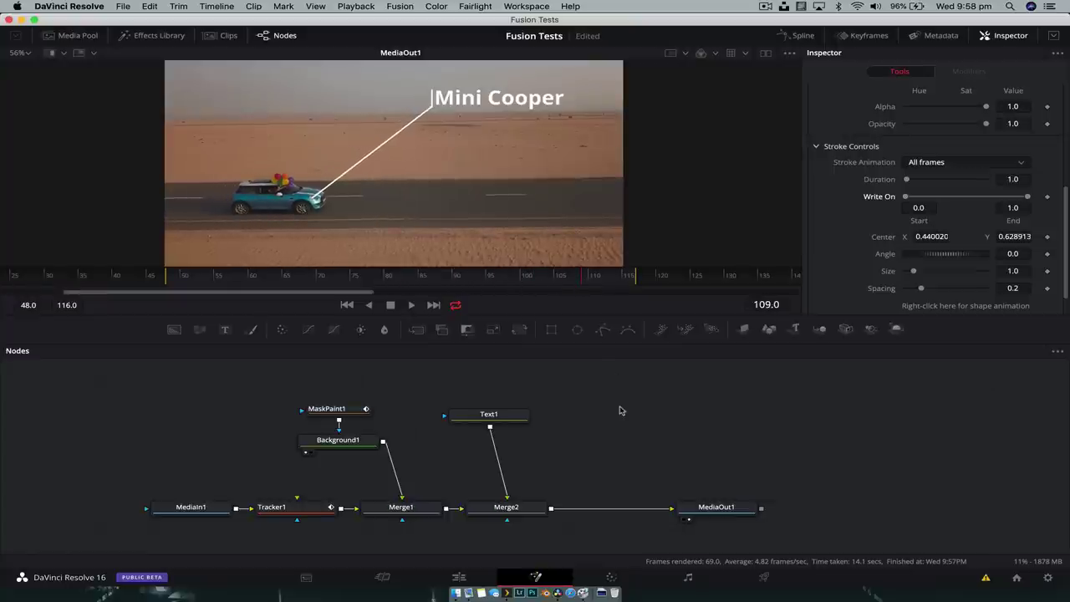
Step: Move to the city drone clip on the timeline and open it in Fusion
click(459, 577)
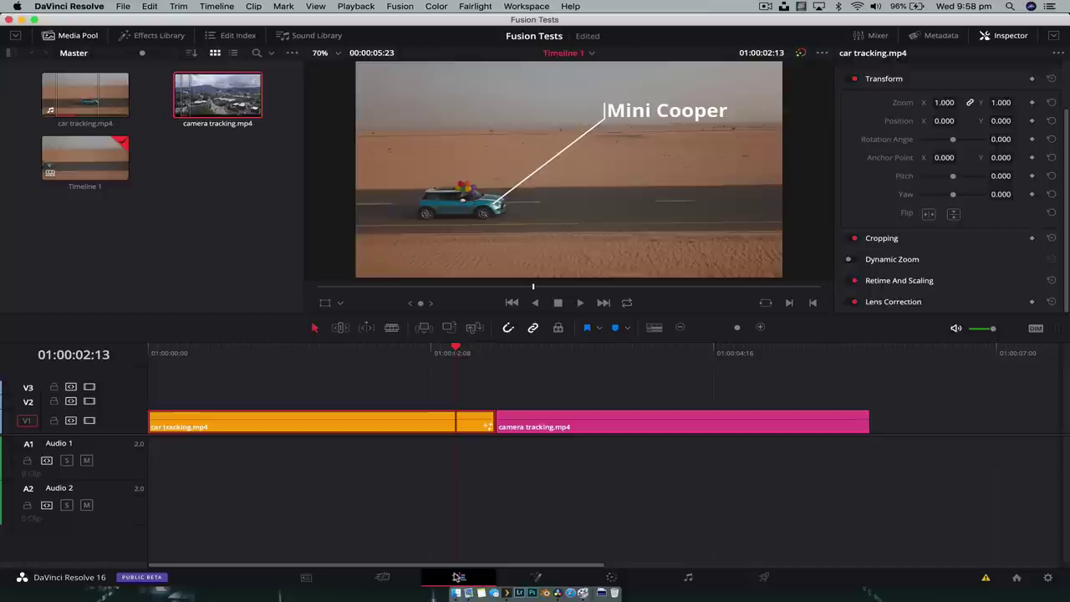
click(660, 363)
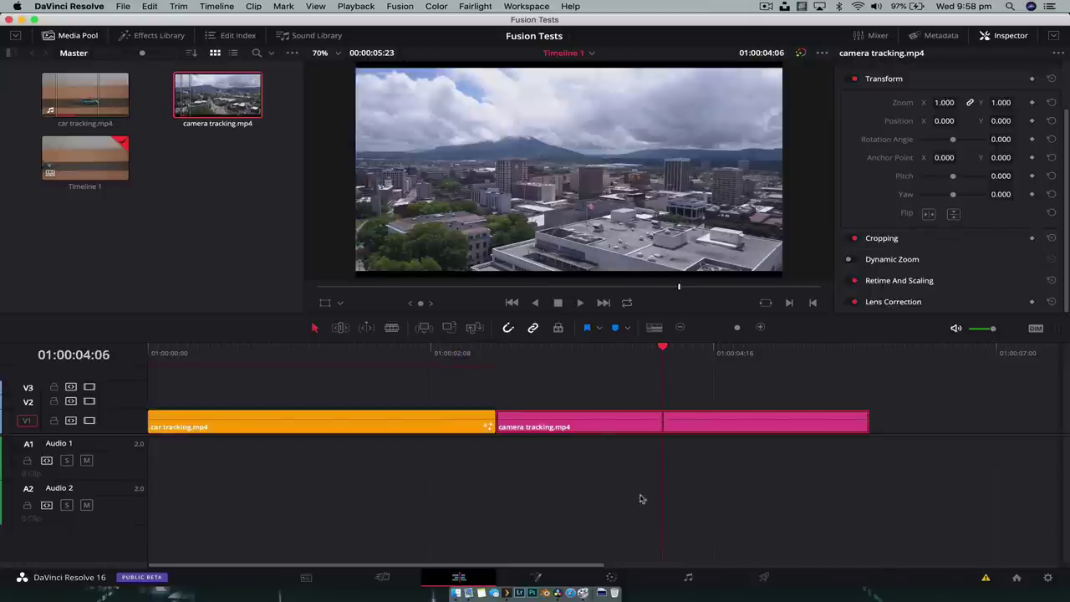
click(536, 576)
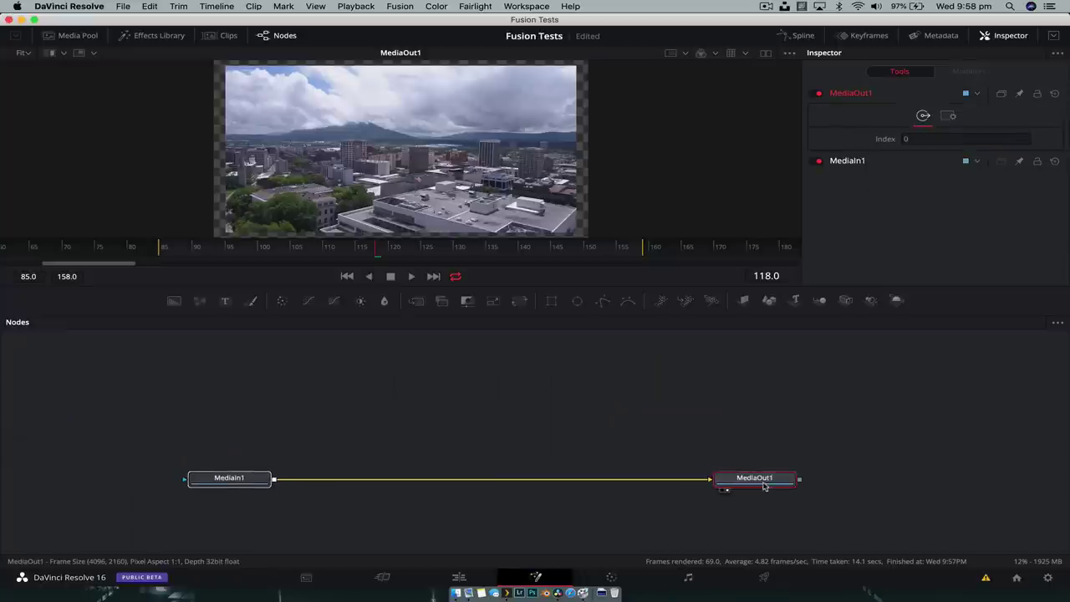
click(754, 432)
Step: Import the saved CalloutTest1.setting file into the node graph
click(456, 590)
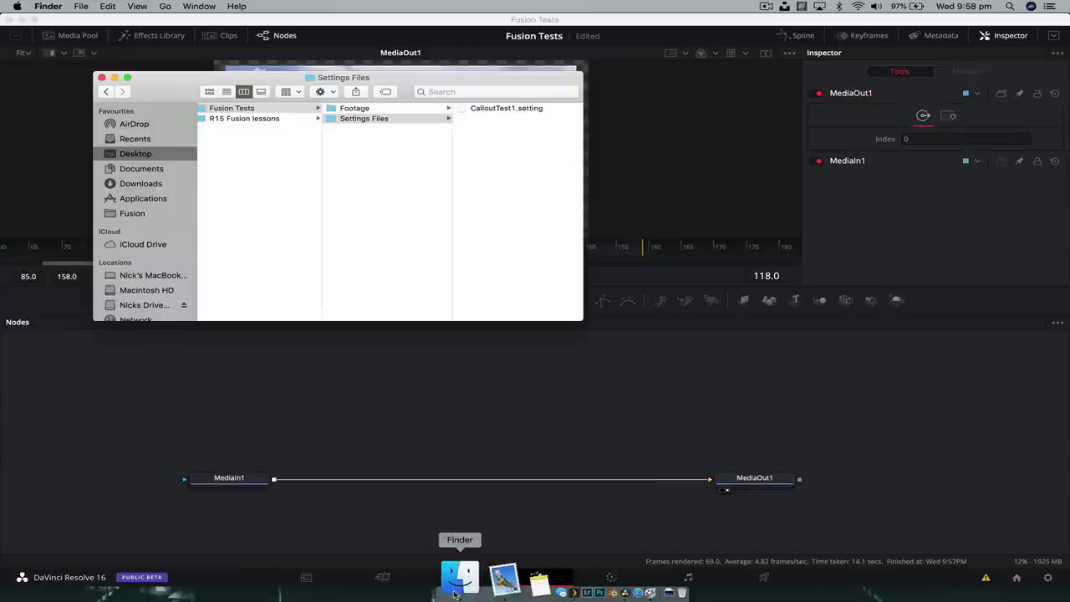
click(498, 108)
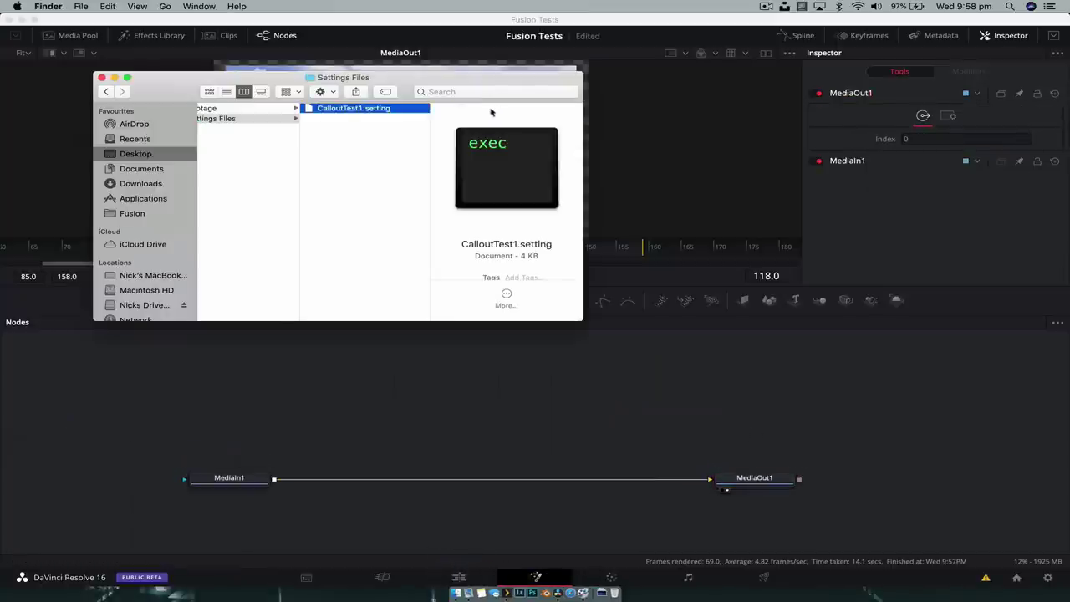
drag(373, 114, 448, 426)
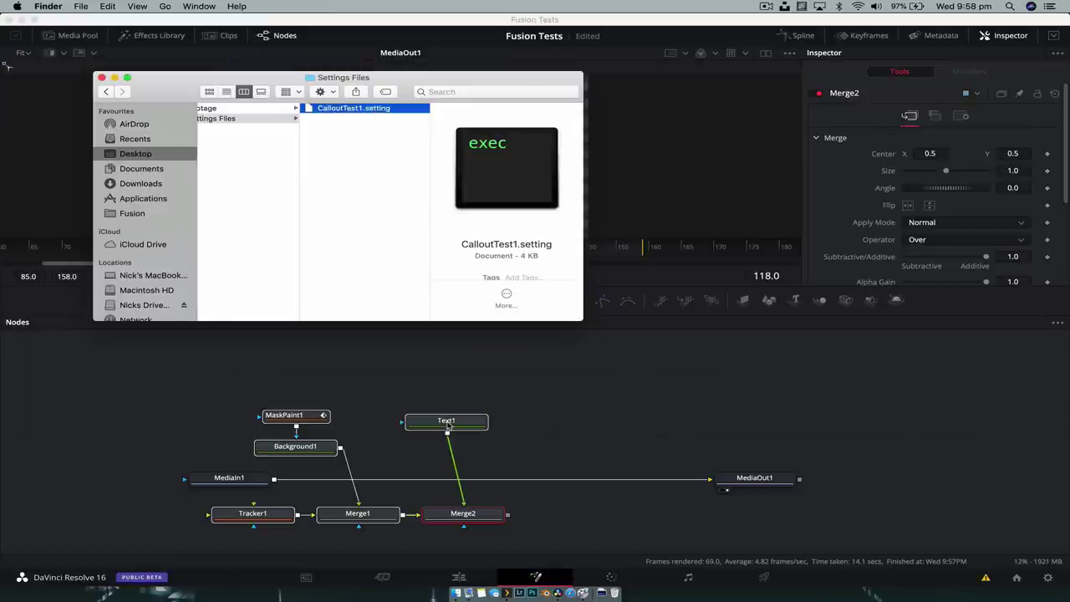
click(102, 77)
Step: Wire MediaIn1 into Tracker1 and Merge2 into MediaOut1
drag(470, 522, 504, 482)
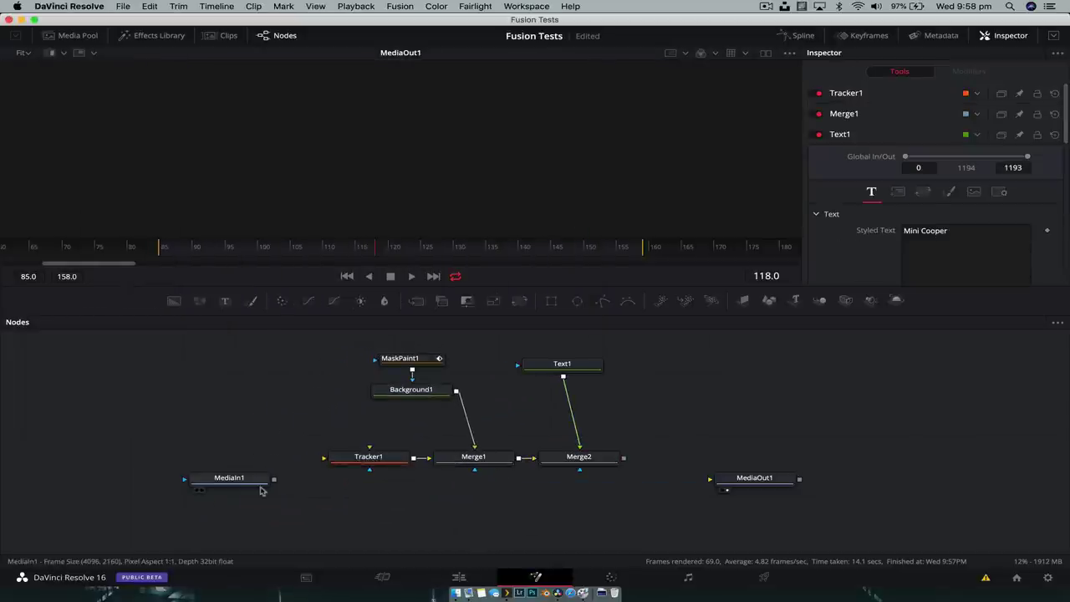
drag(273, 480, 328, 462)
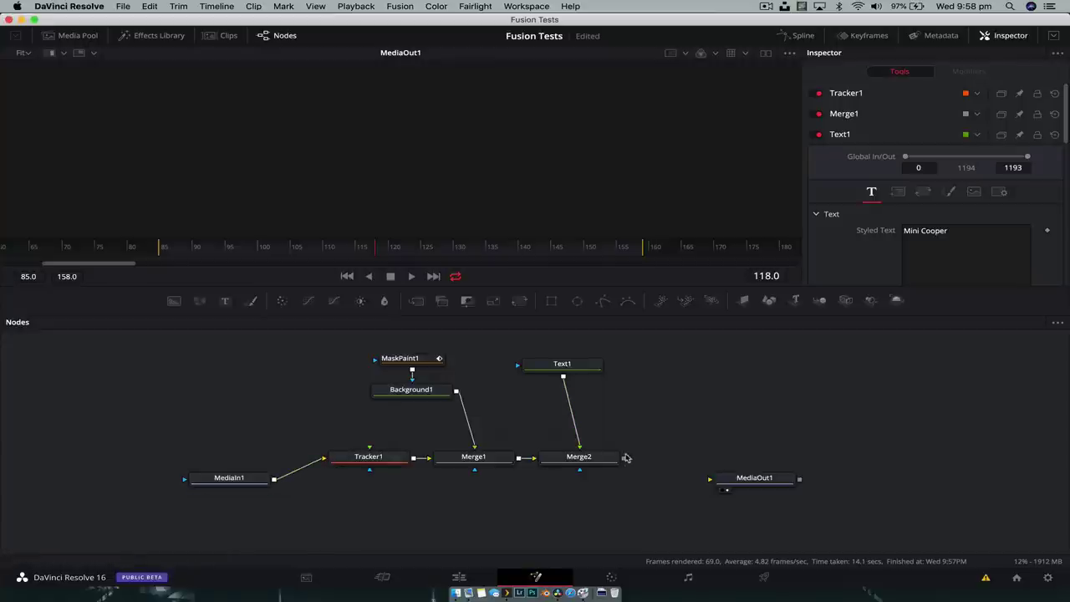
drag(625, 458, 710, 480)
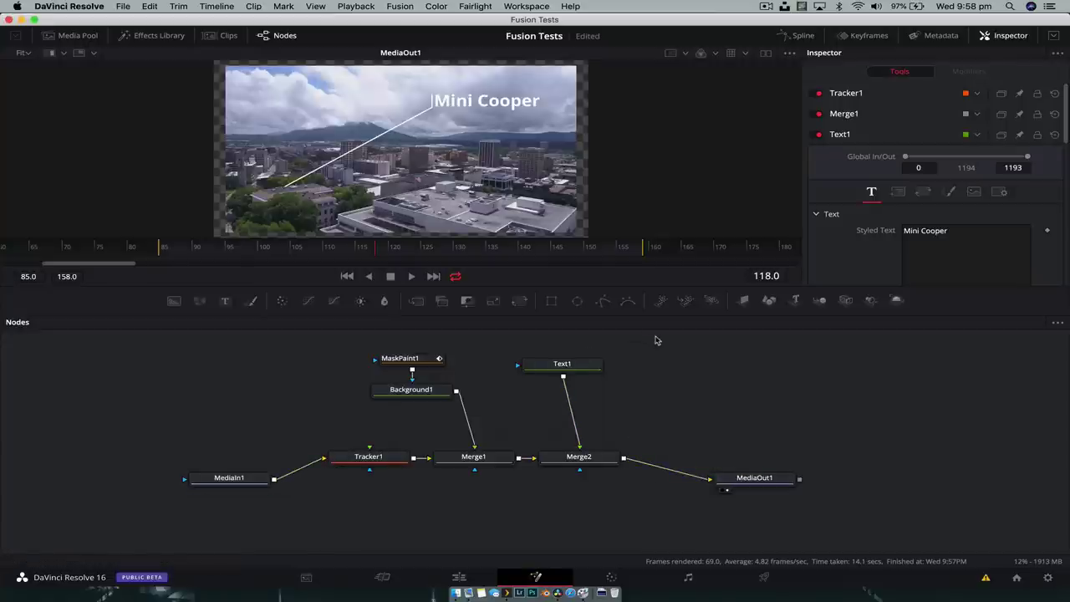
Step: Enlarge Tracker1's pattern box over a rooftop at frame 85, track forward, and scrub back to 86
click(370, 463)
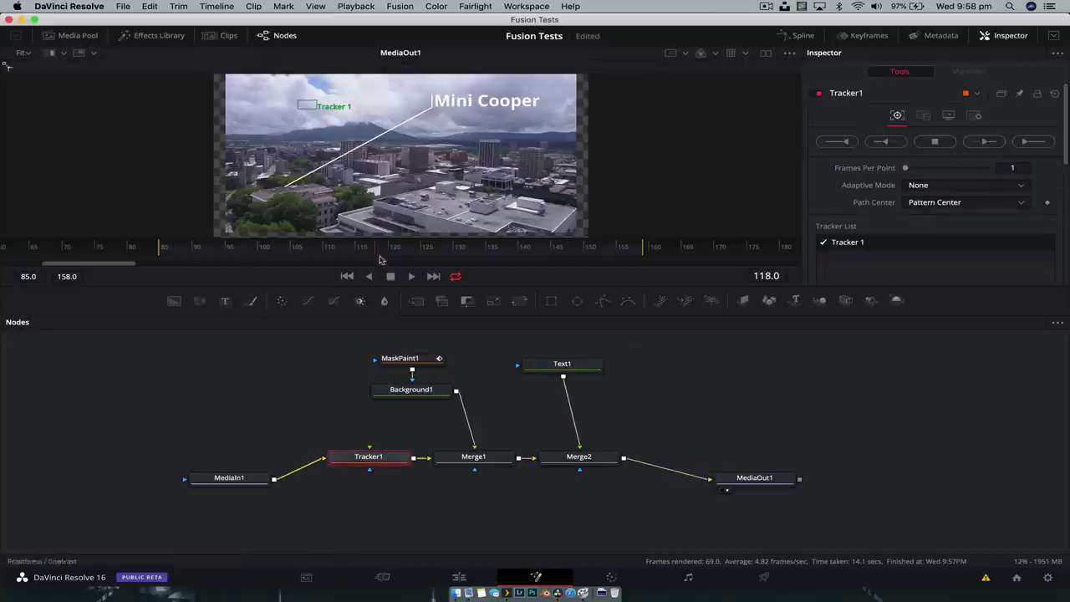
click(225, 256)
drag(225, 256, 177, 258)
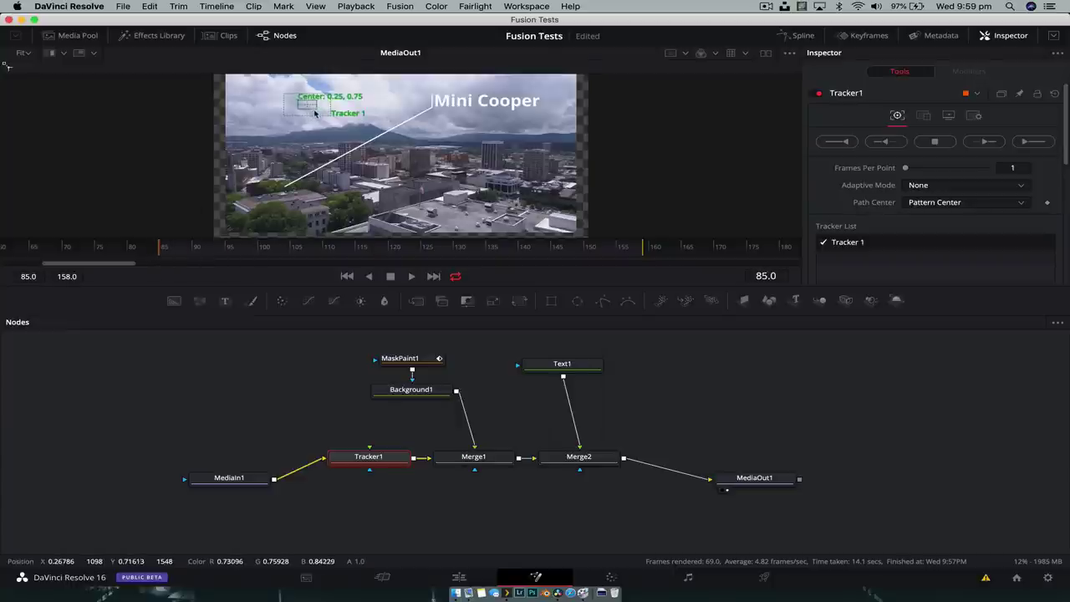
drag(315, 111, 334, 132)
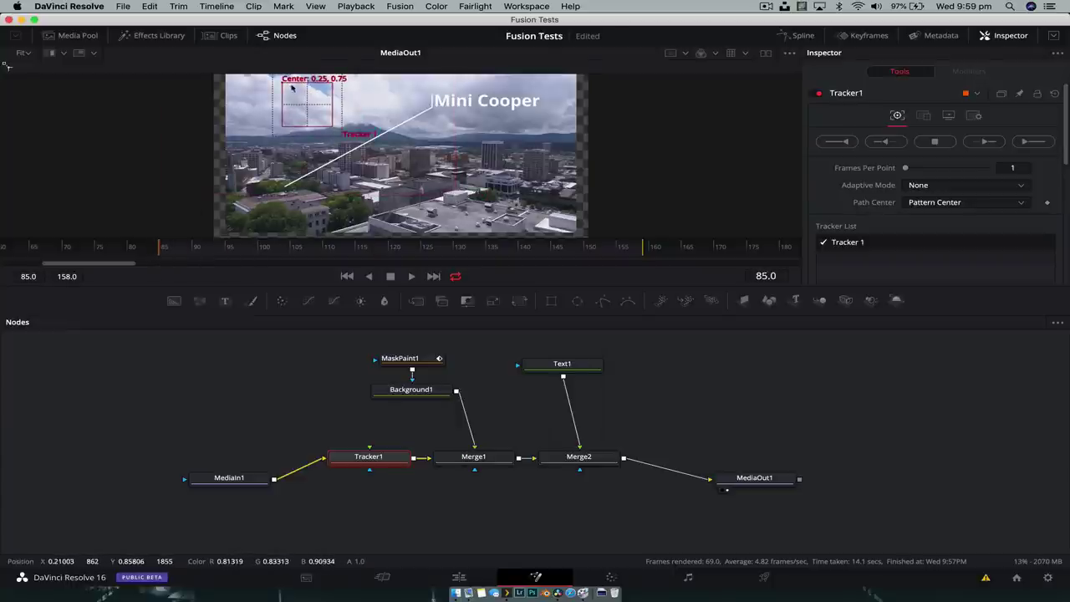
drag(286, 87, 452, 196)
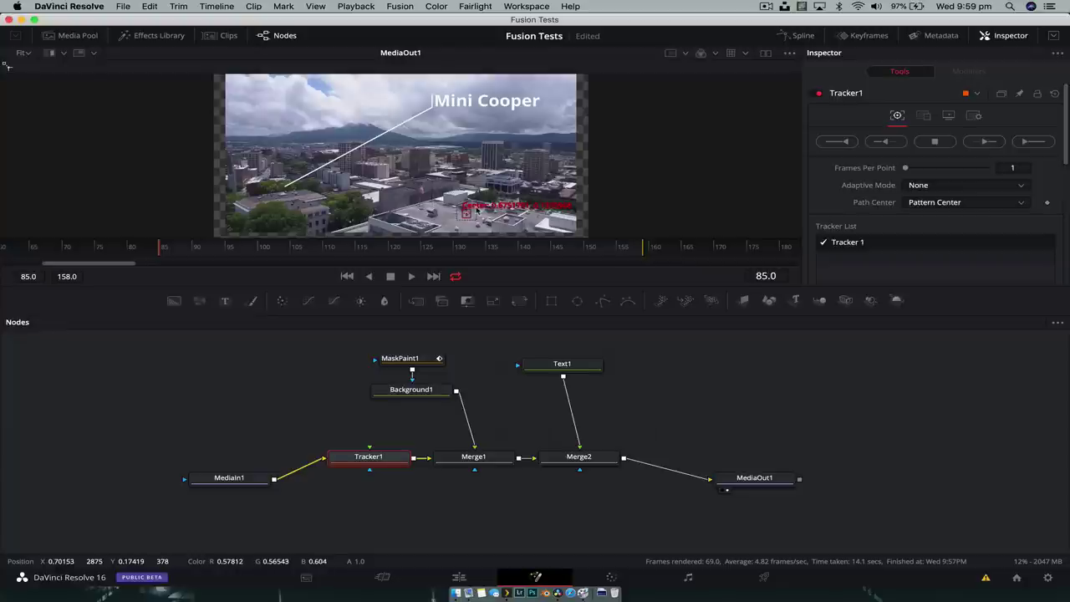
click(1033, 141)
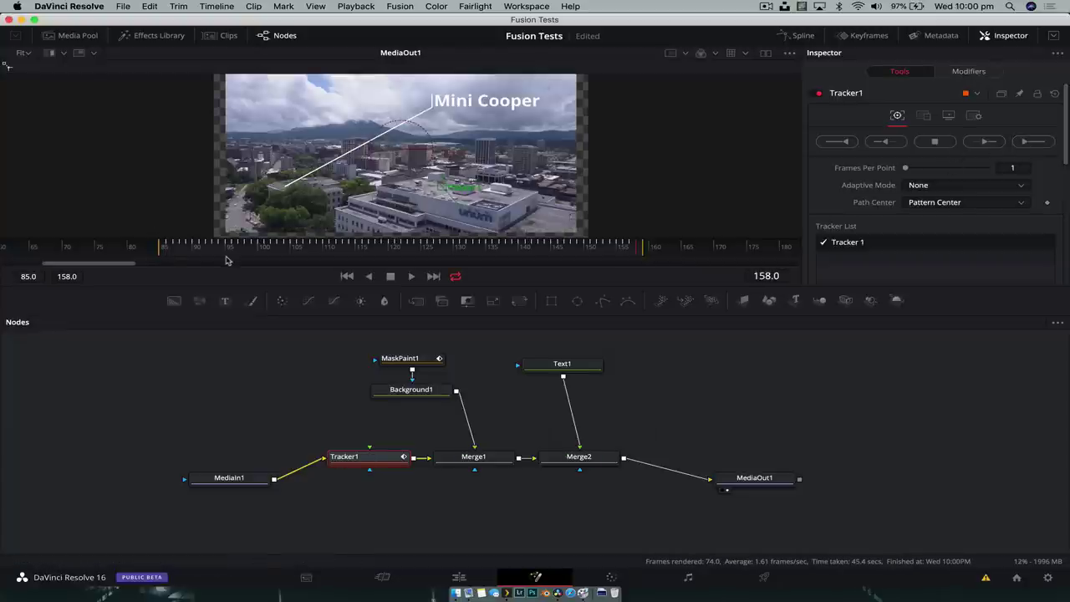
drag(224, 254, 169, 254)
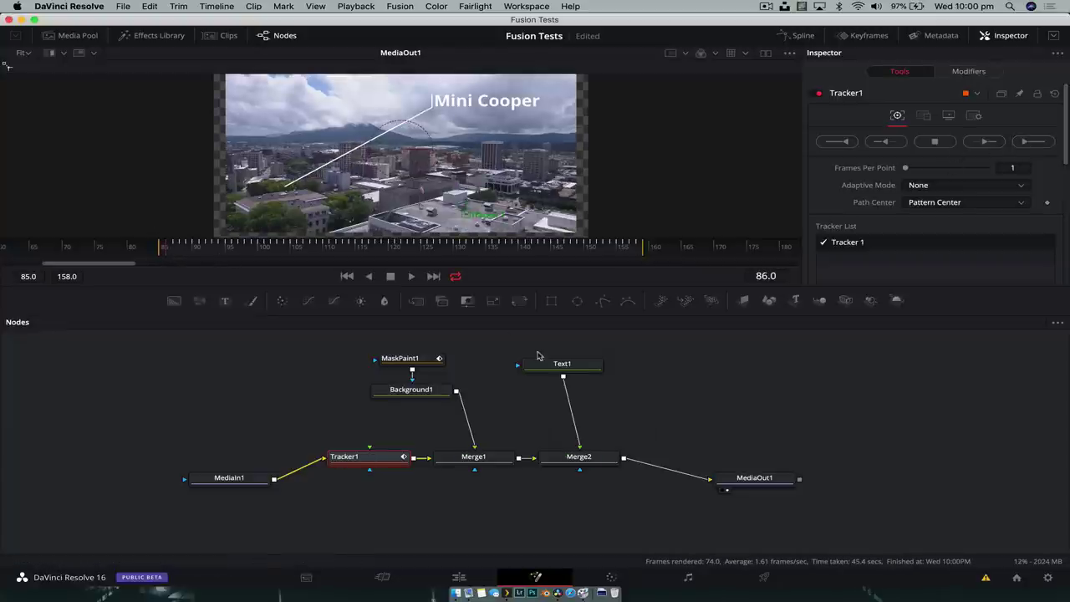
Step: Check that Tracker1's operation remains Match Move and expand its match move settings
click(923, 116)
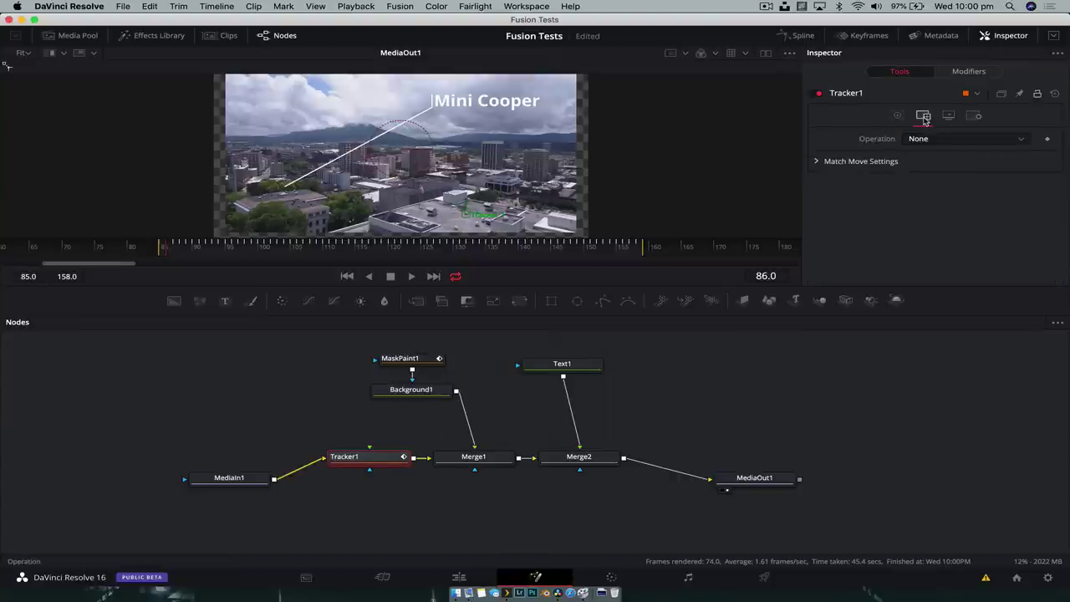
click(966, 139)
key(Escape)
click(924, 166)
Step: Connect the PolylineStroke's Point 0 to Tracker1's Position and scrub to frame 103 to check
click(397, 358)
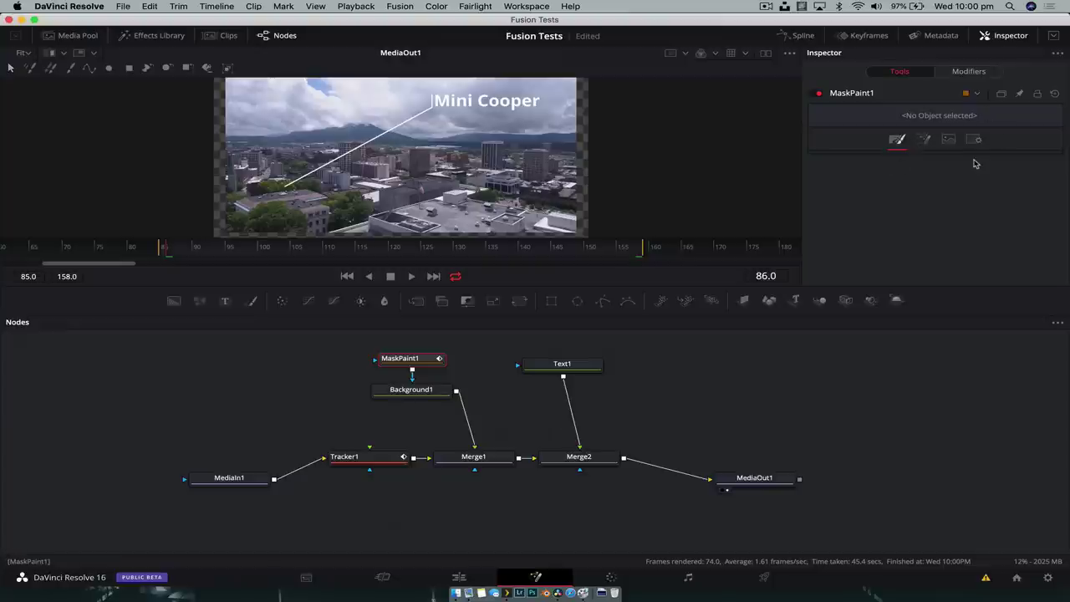
click(285, 189)
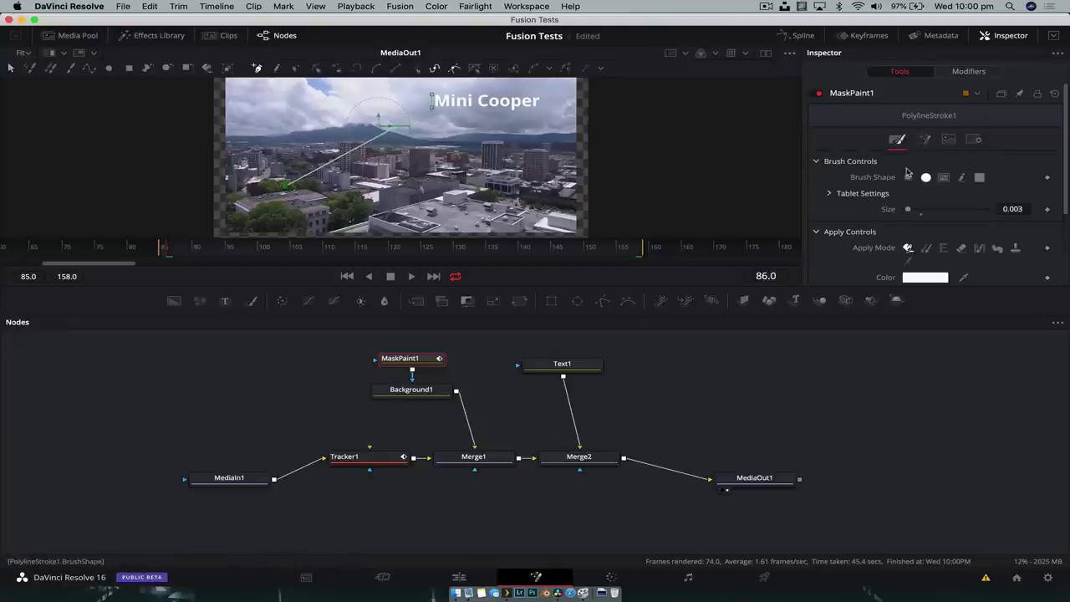
scroll(909, 172, down, 3)
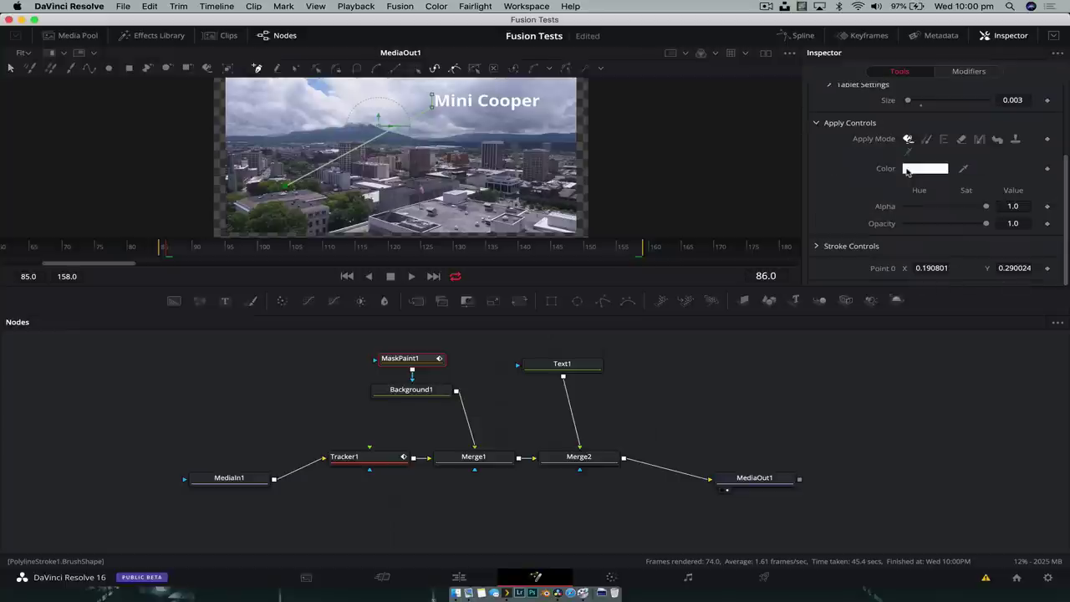
right_click(888, 272)
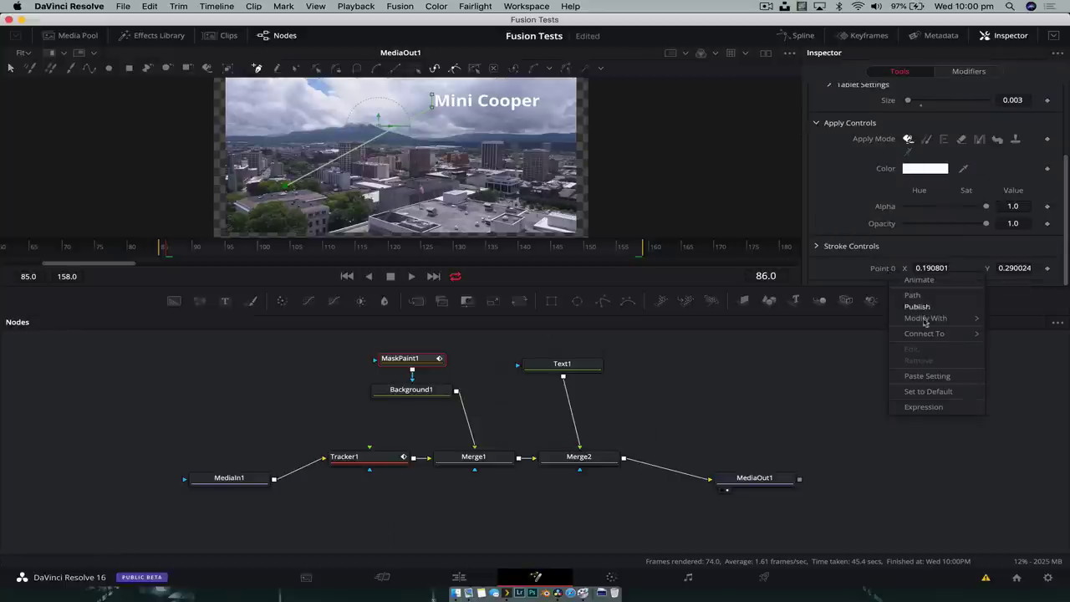
click(917, 351)
click(305, 368)
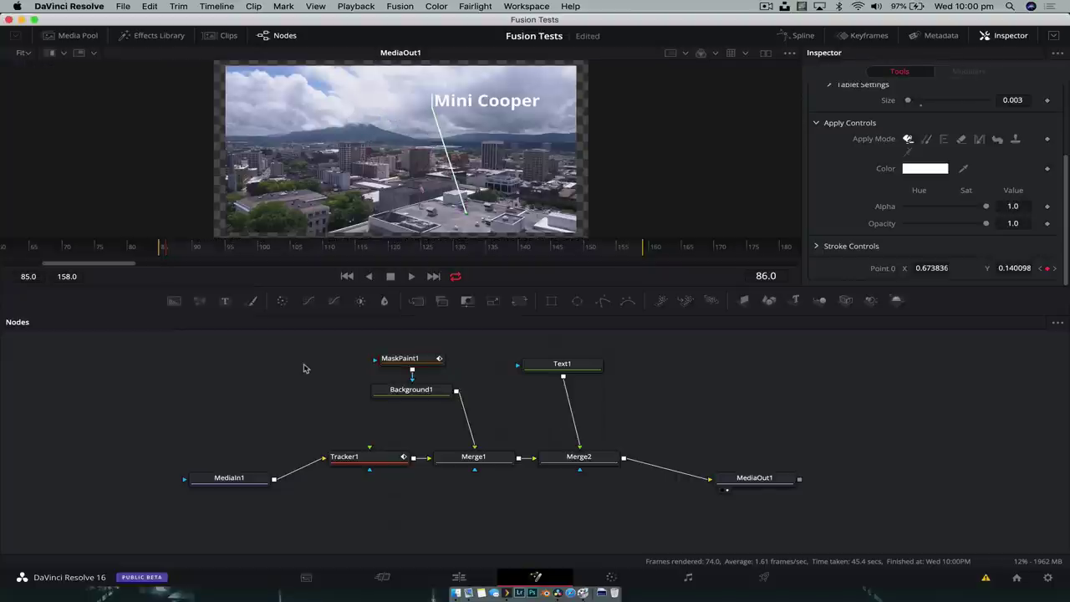
click(294, 257)
mouse_move(294, 257)
mouse_down()
mouse_move(544, 246)
mouse_move(282, 247)
mouse_up()
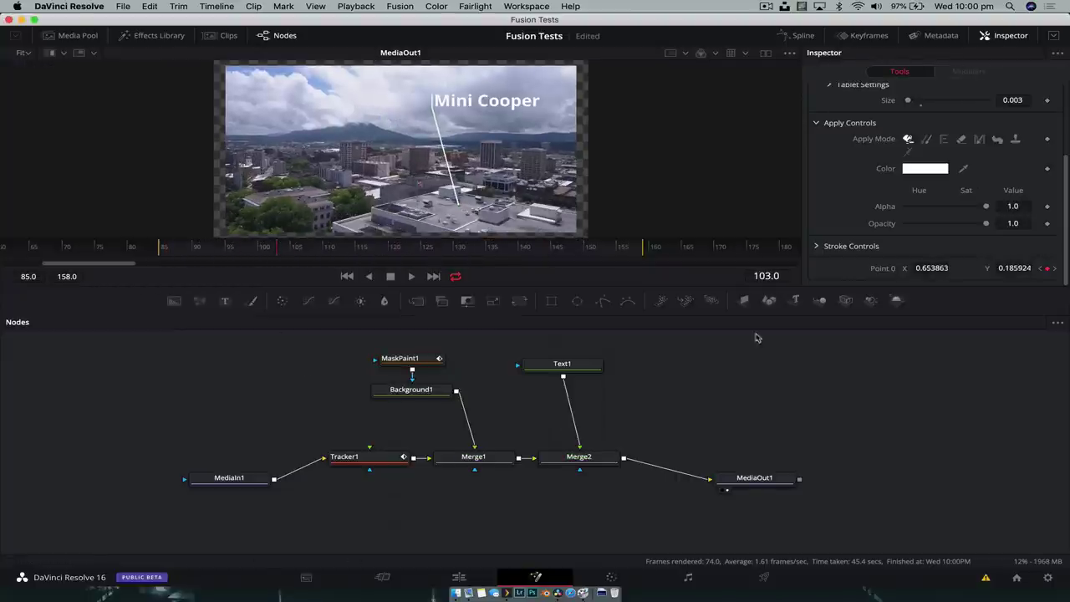
Step: Change Text1's label to 'Building' and move it further left
click(590, 365)
scroll(975, 116, up, 3)
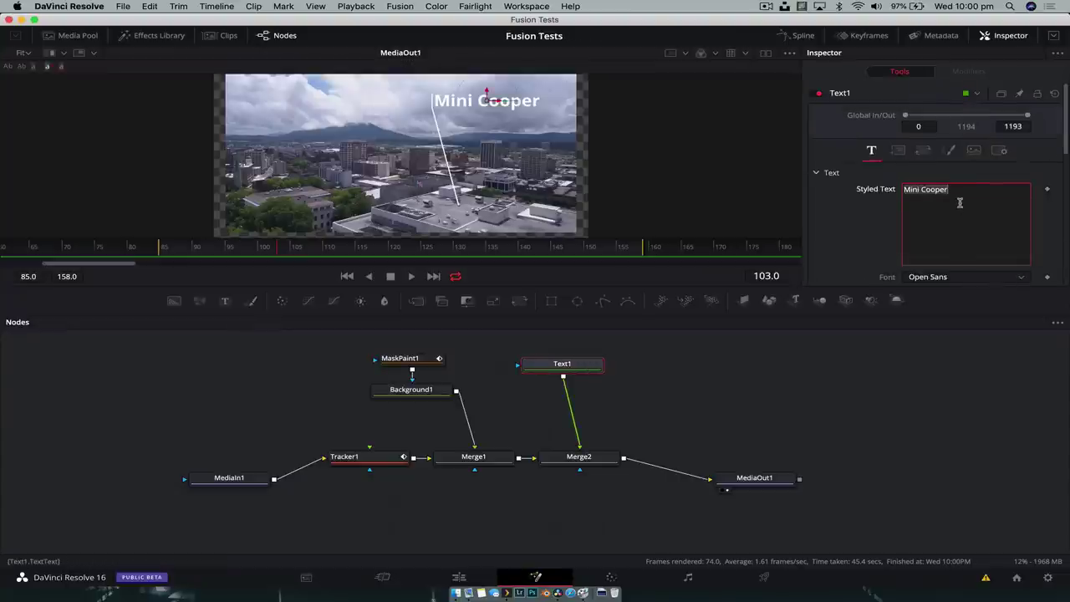
text(Building)
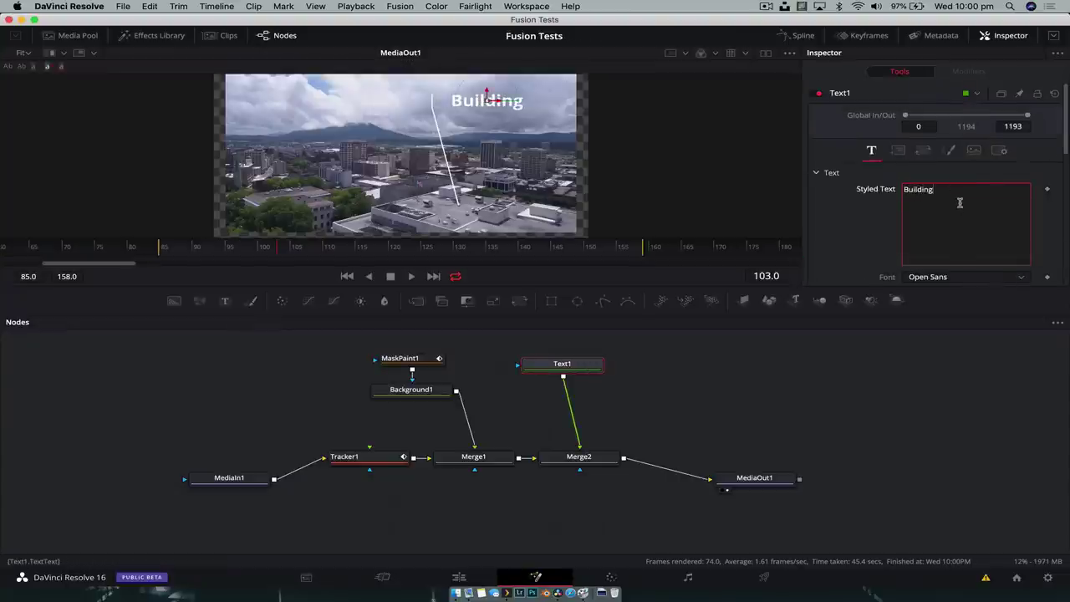
drag(485, 100, 393, 98)
Step: Set the label text colour to dark grey
scroll(920, 226, down, 3)
click(924, 175)
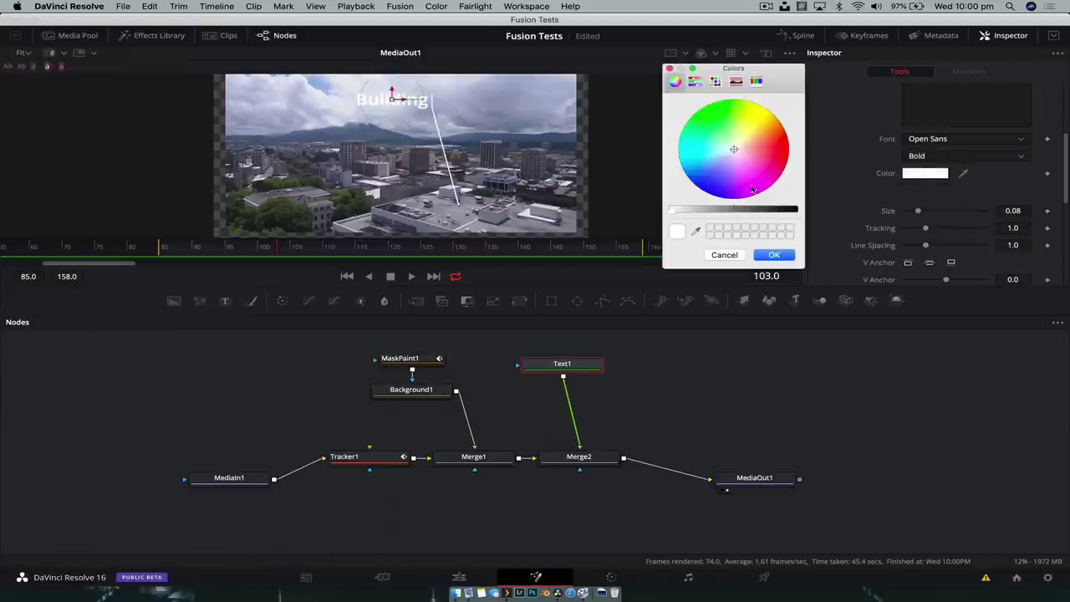
click(773, 210)
click(775, 256)
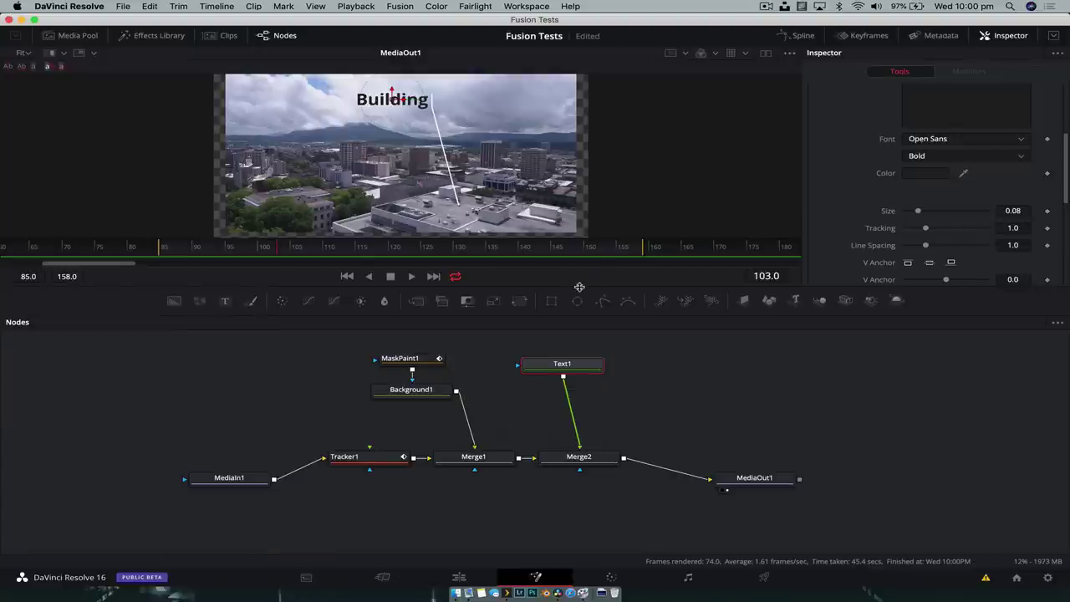
Step: Enlarge the viewer, scrub to preview the Building callout, then go to the Edit page
drag(579, 286, 587, 324)
drag(514, 287, 263, 292)
click(458, 577)
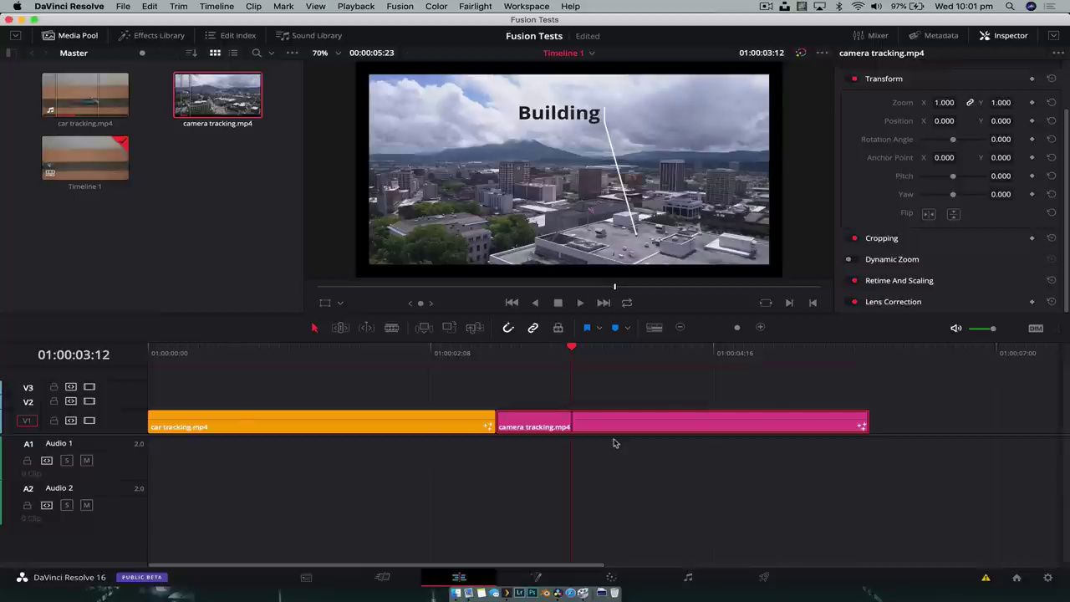
Step: Scrub back into car tracking.mp4 to watch the Mini Cooper callout follow the car
drag(539, 288, 448, 288)
drag(327, 356, 355, 358)
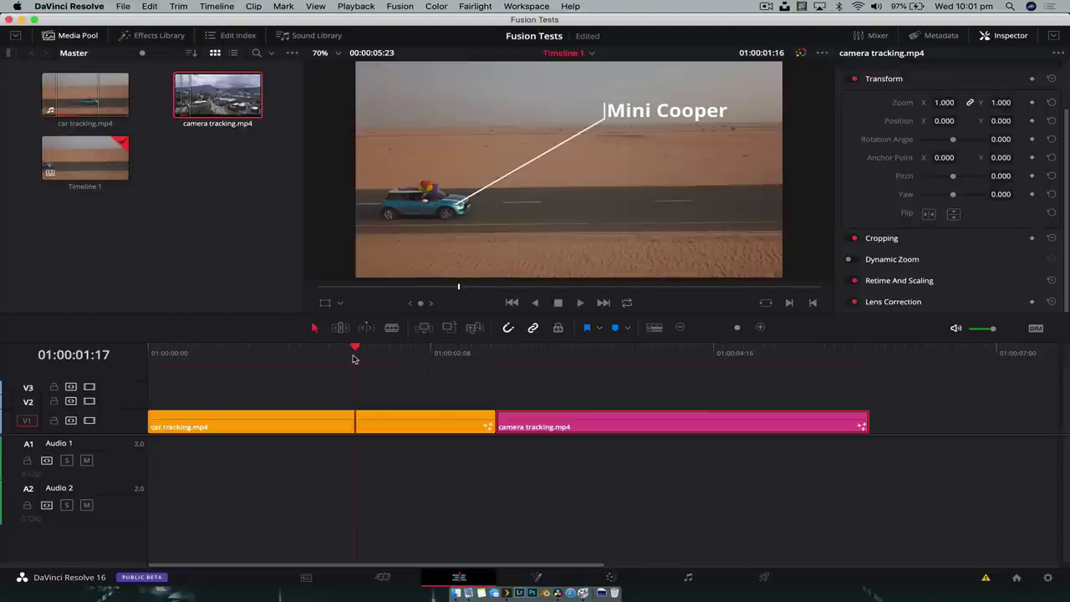